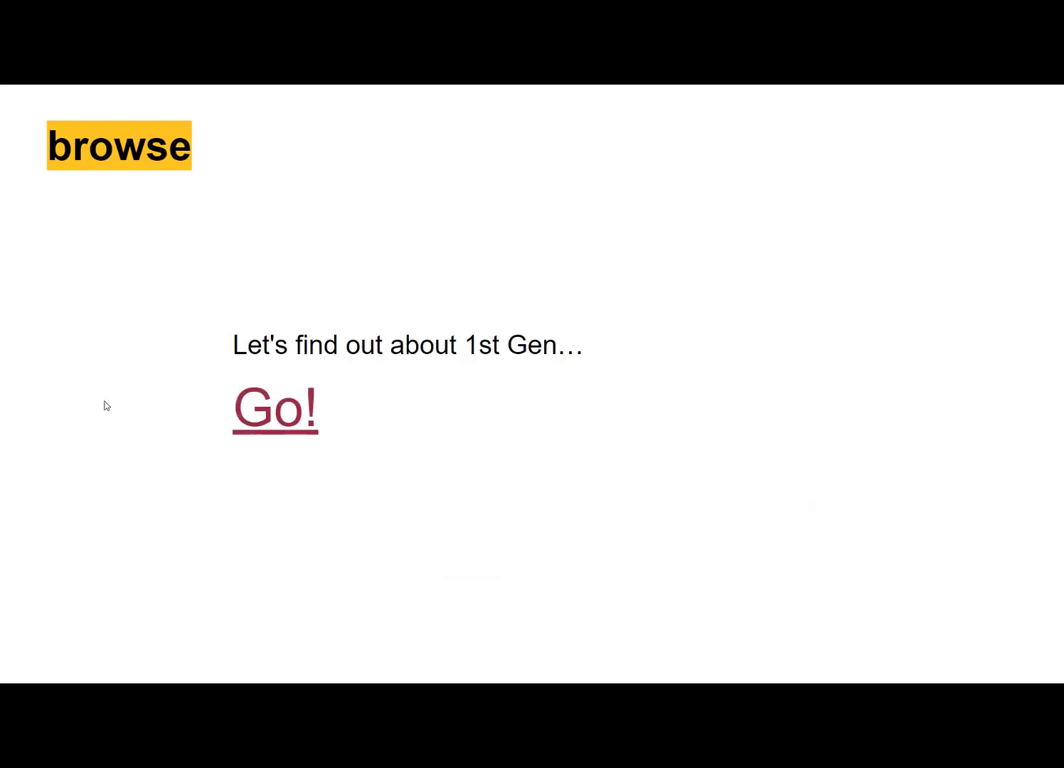
# - Follow the browse slide's Go! link to reach the ASU Data Catalog dashboard in Collibra
pyautogui.click(277, 408)
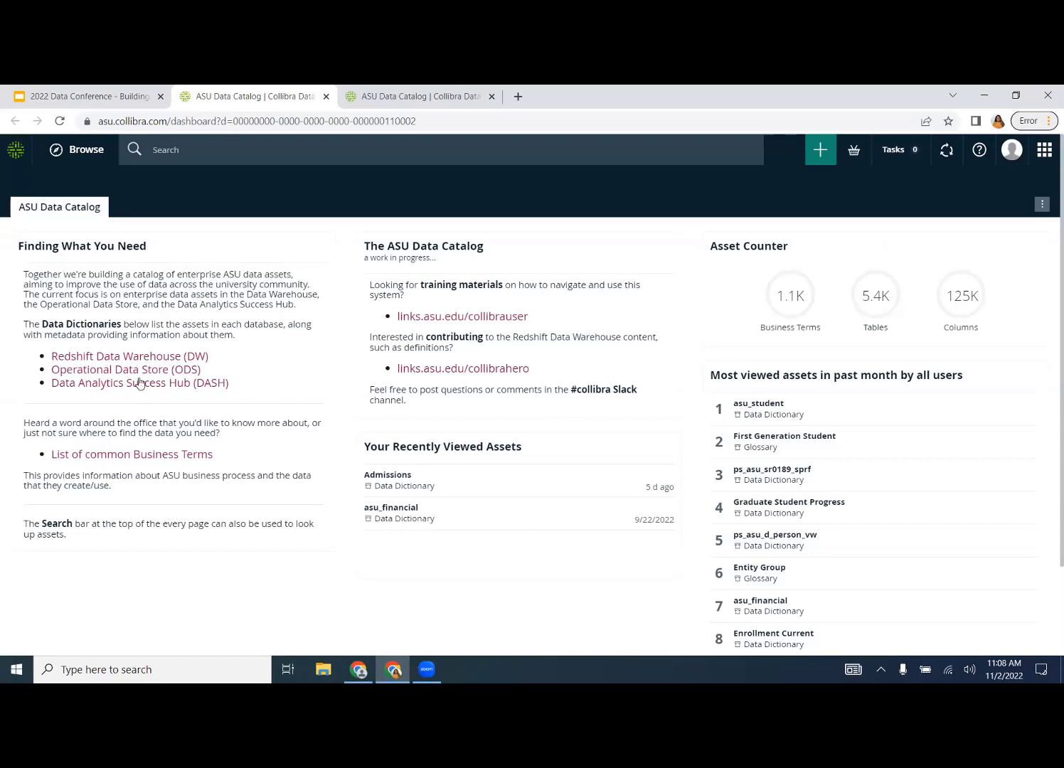
# - Open the Redshift Data Warehouse (DW) data dictionary and collapse the Filters panel
pyautogui.click(162, 355)
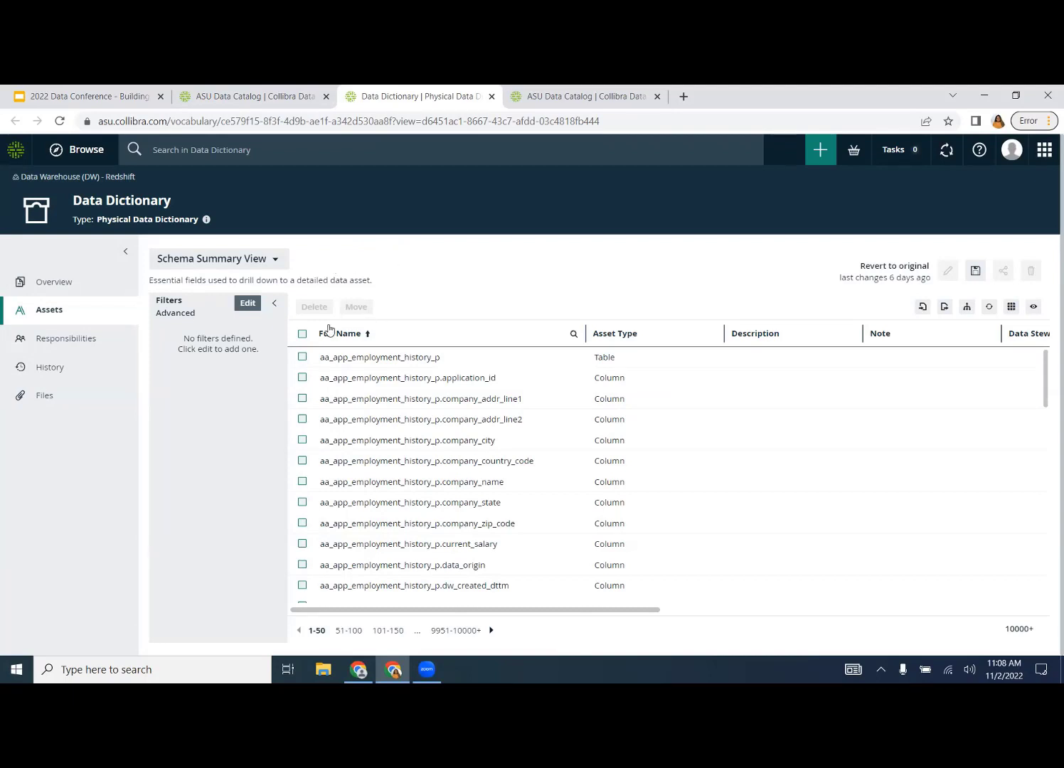
pyautogui.click(273, 304)
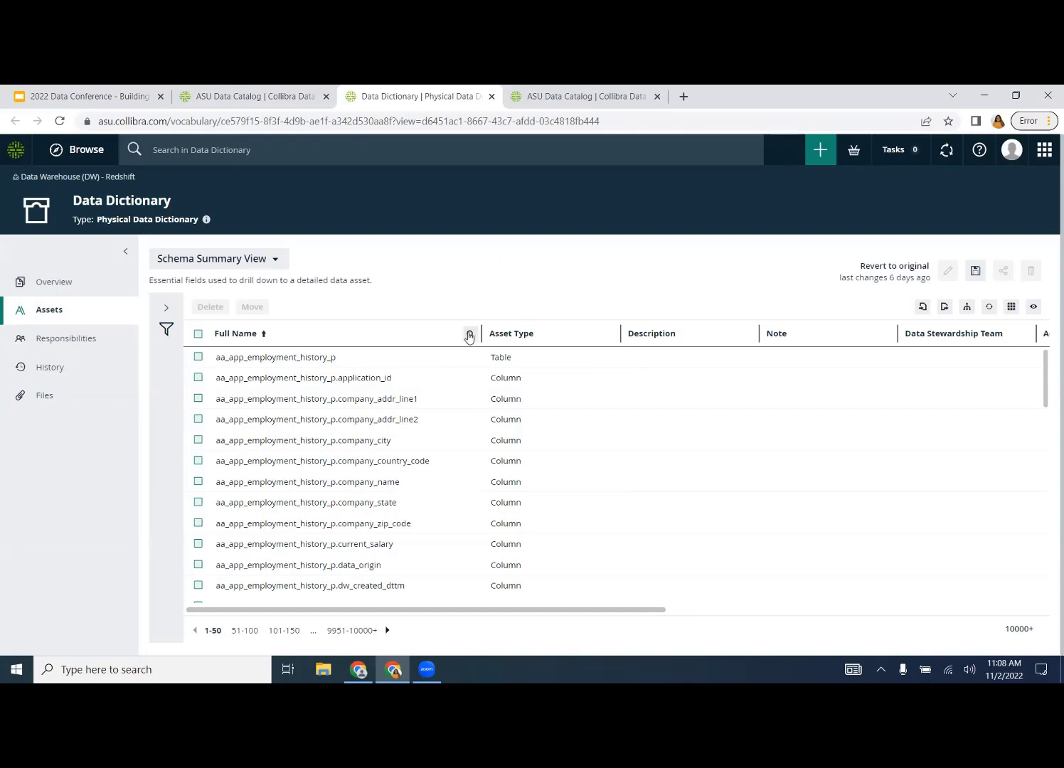
# - Search Full Name for first_gen, then 1g, then clear the search to list all assets
pyautogui.click(469, 335)
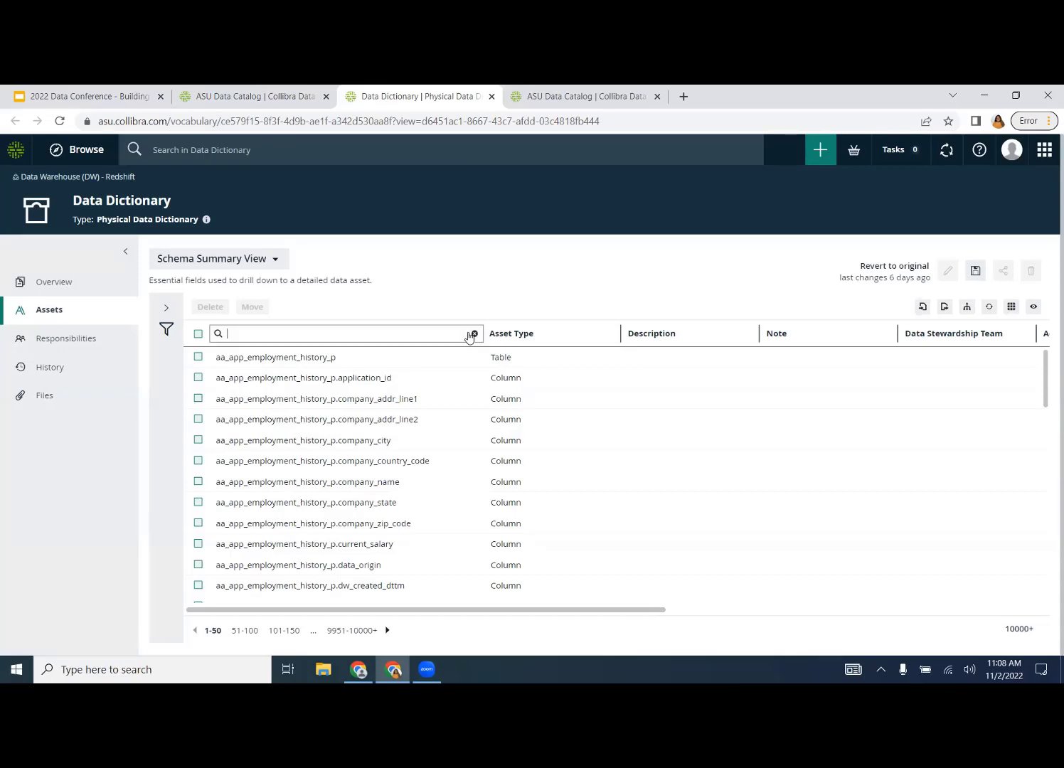
pyautogui.write('fir')
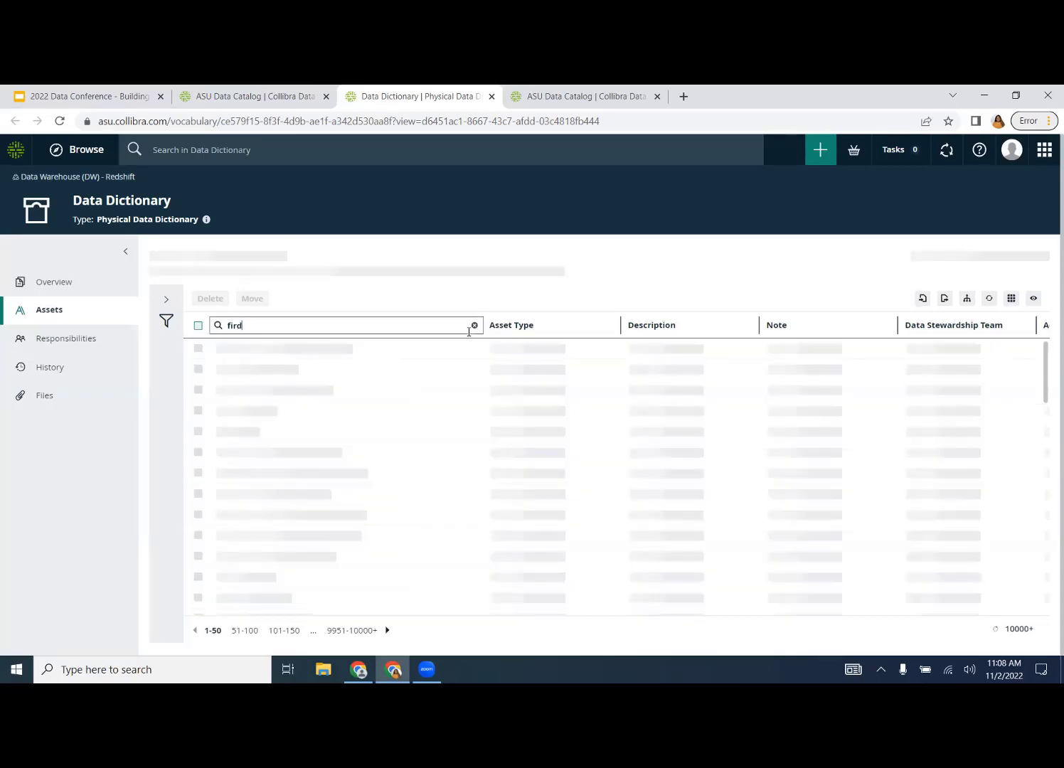
pyautogui.write('st_gen')
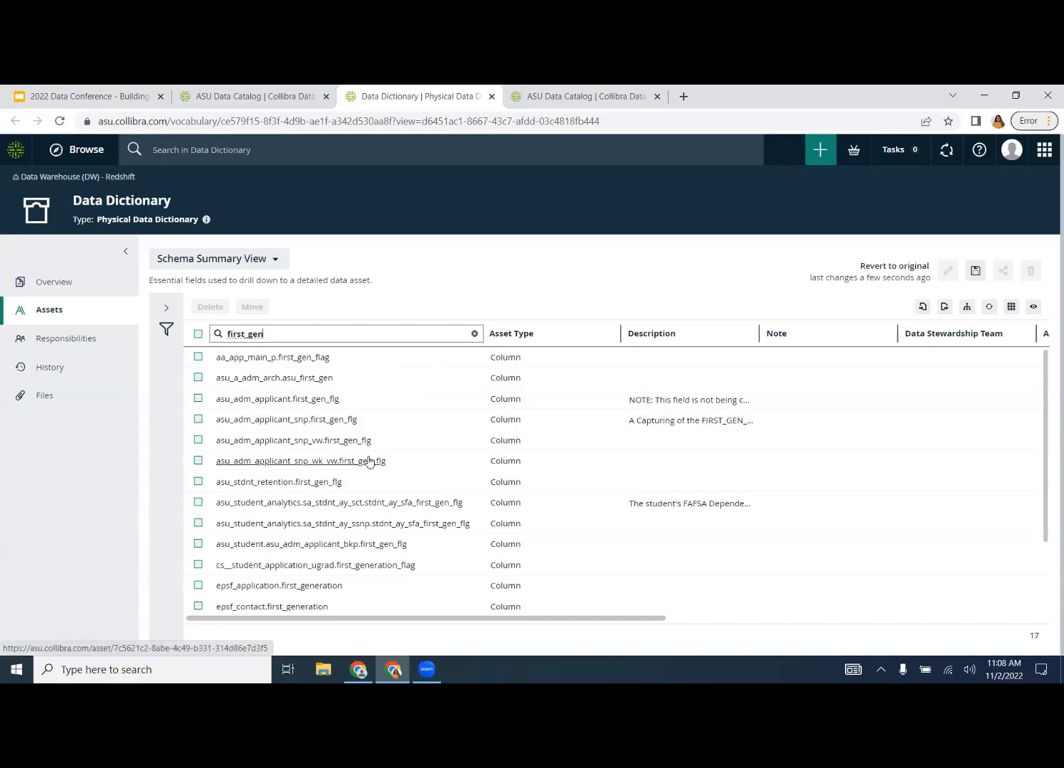
pyautogui.moveTo(286, 333); pyautogui.dragTo(200, 343)
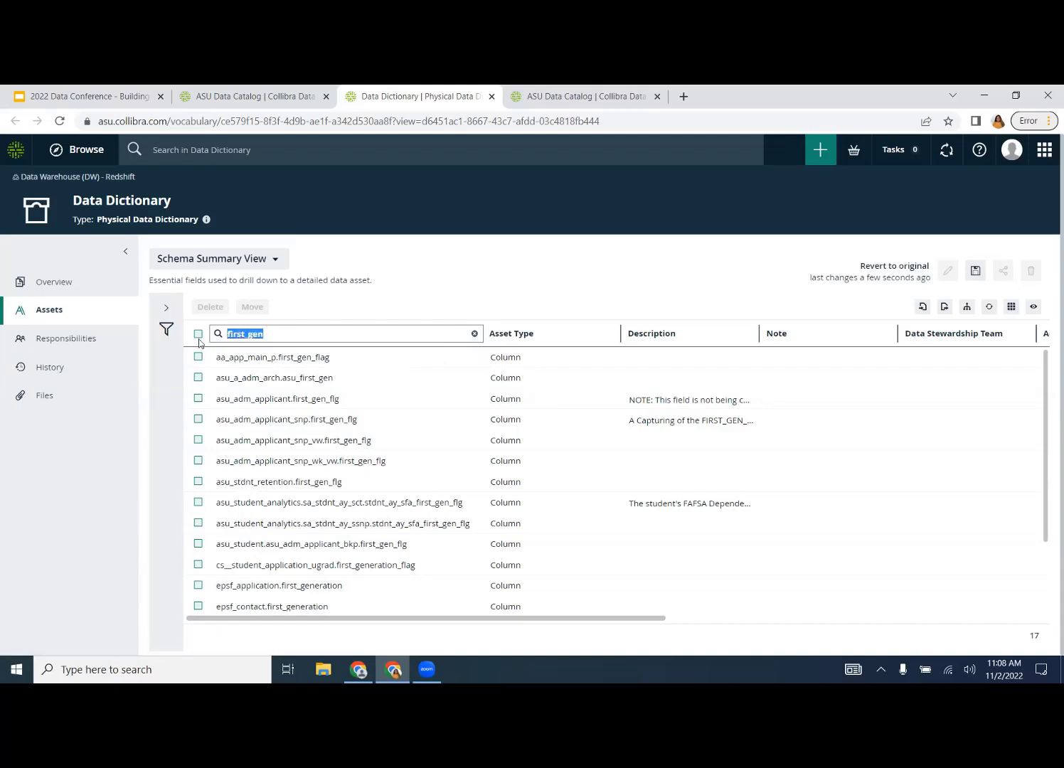
pyautogui.write('1g')
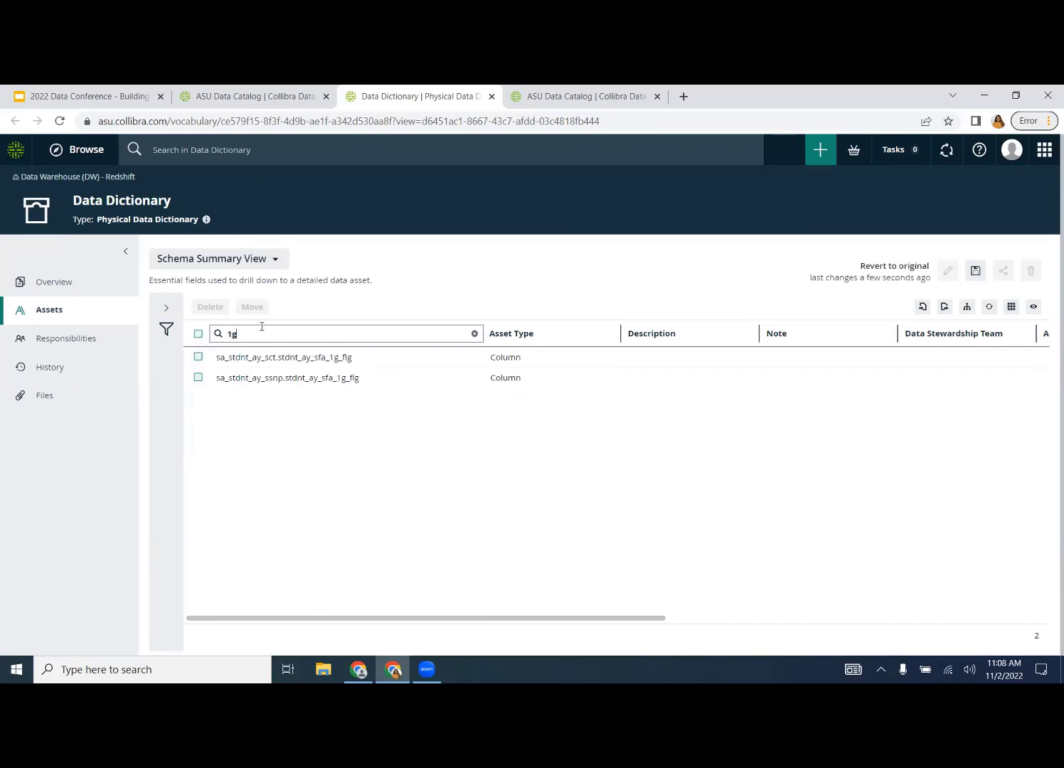
pyautogui.moveTo(256, 333); pyautogui.dragTo(213, 339)
pyautogui.press('BackSpace')
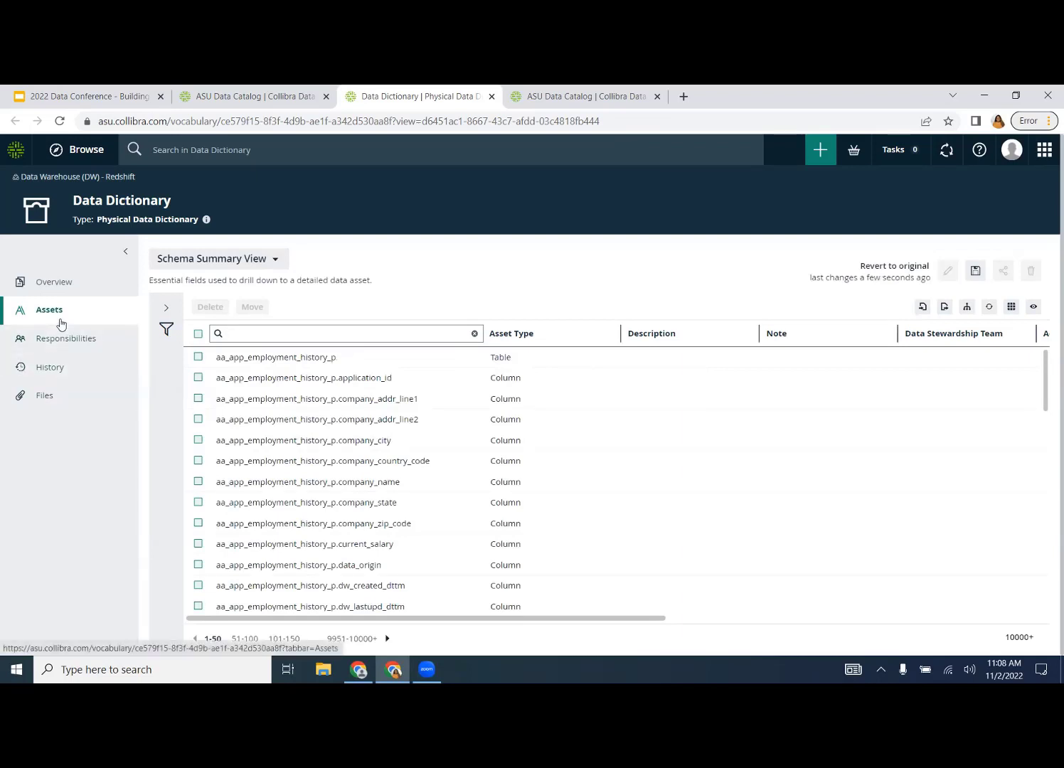
pyautogui.click(60, 321)
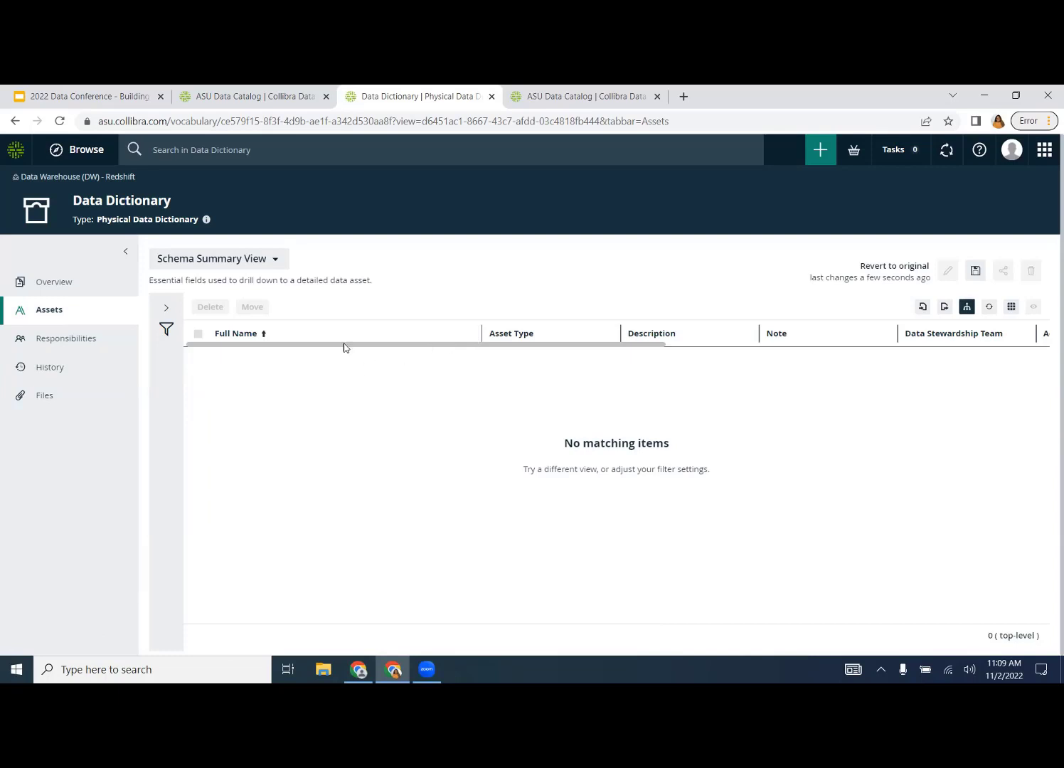
pyautogui.click(470, 334)
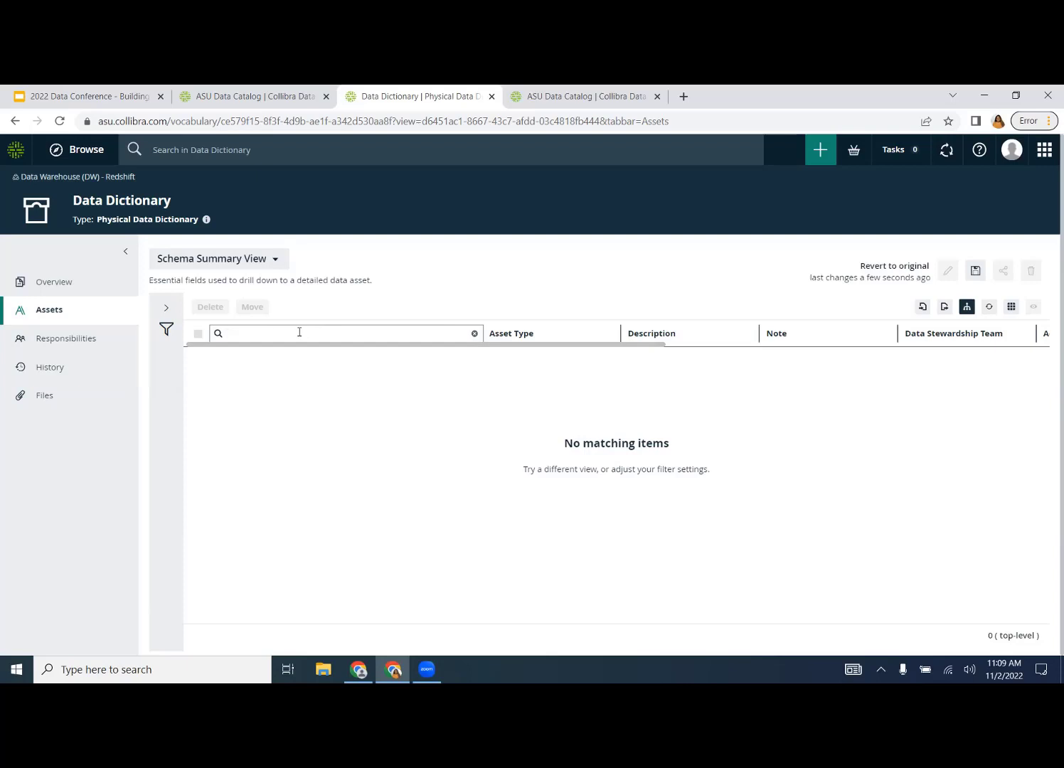
pyautogui.click(475, 334)
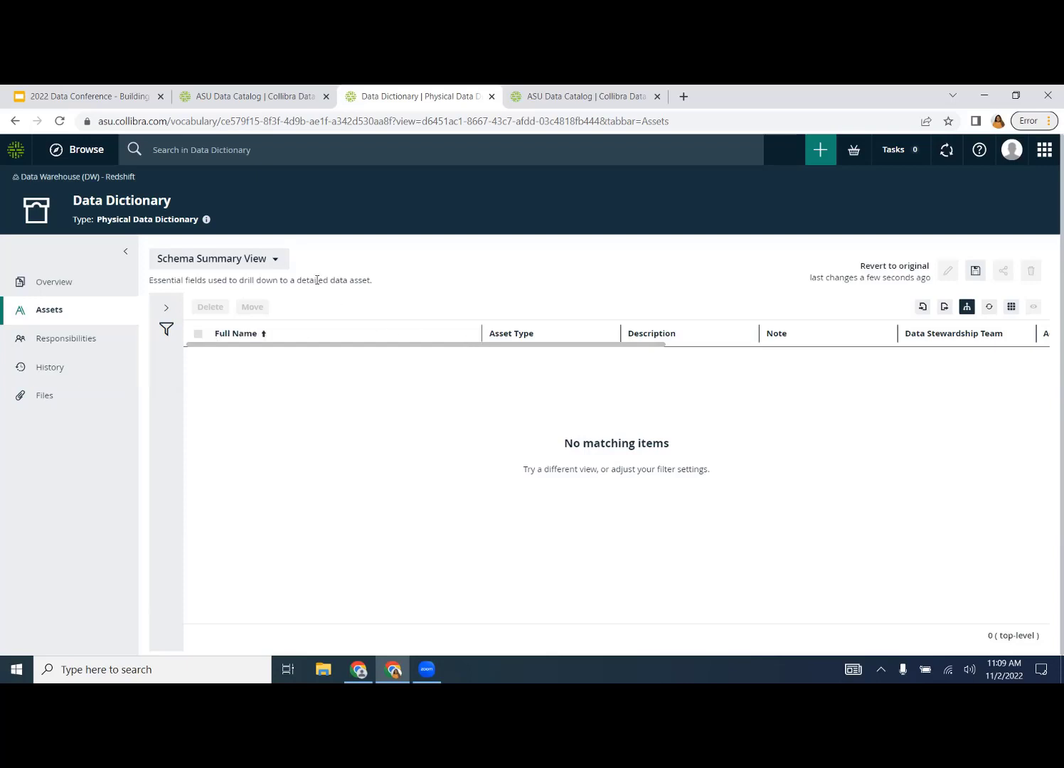
pyautogui.click(279, 263)
pyautogui.click(280, 265)
pyautogui.click(280, 265)
pyautogui.click(321, 266)
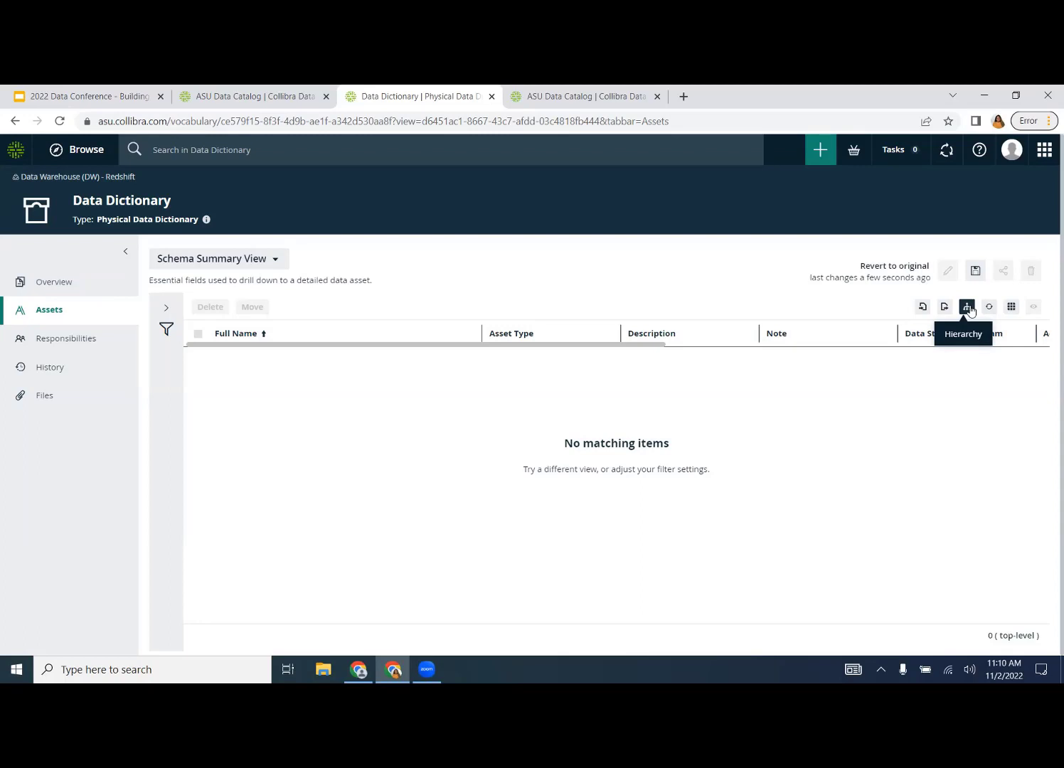
# - Replace the Table contains Column hierarchy relation with Column is part of Table and apply it
pyautogui.click(968, 307)
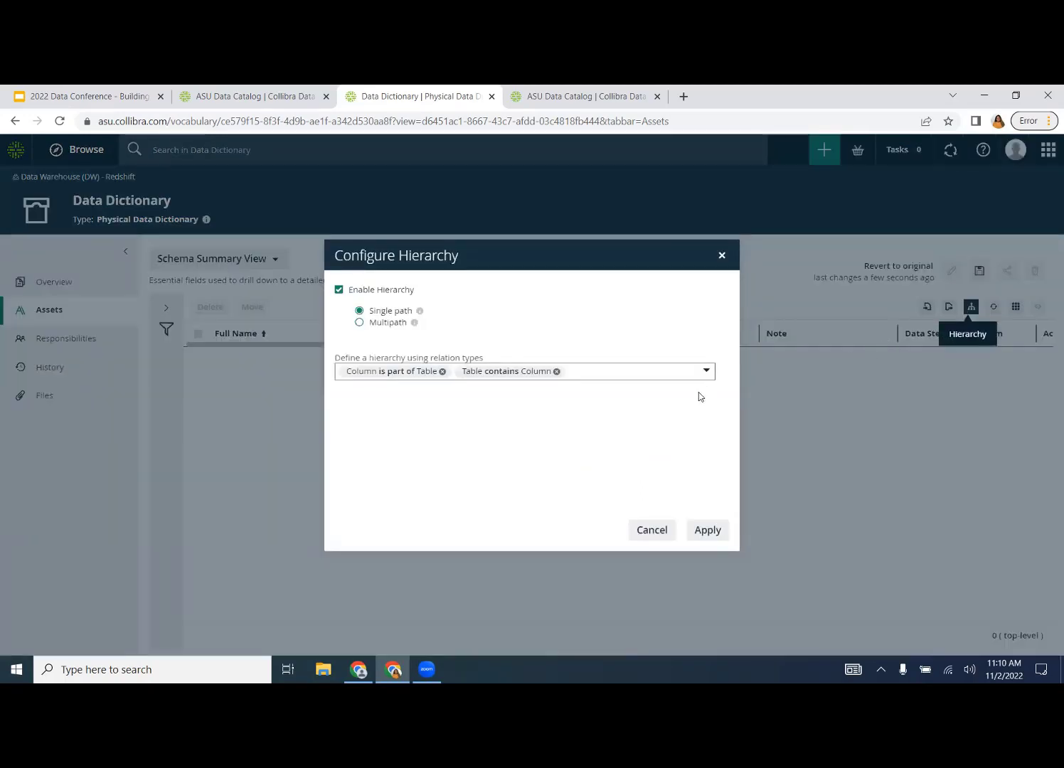
pyautogui.click(557, 371)
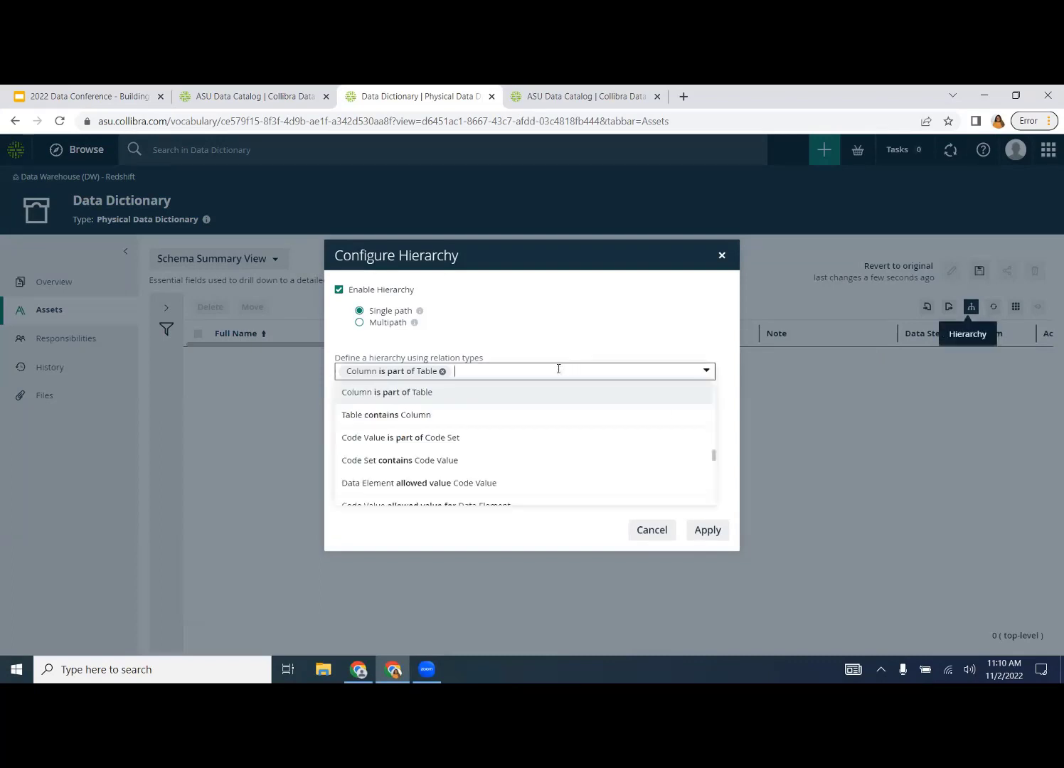
pyautogui.write('column')
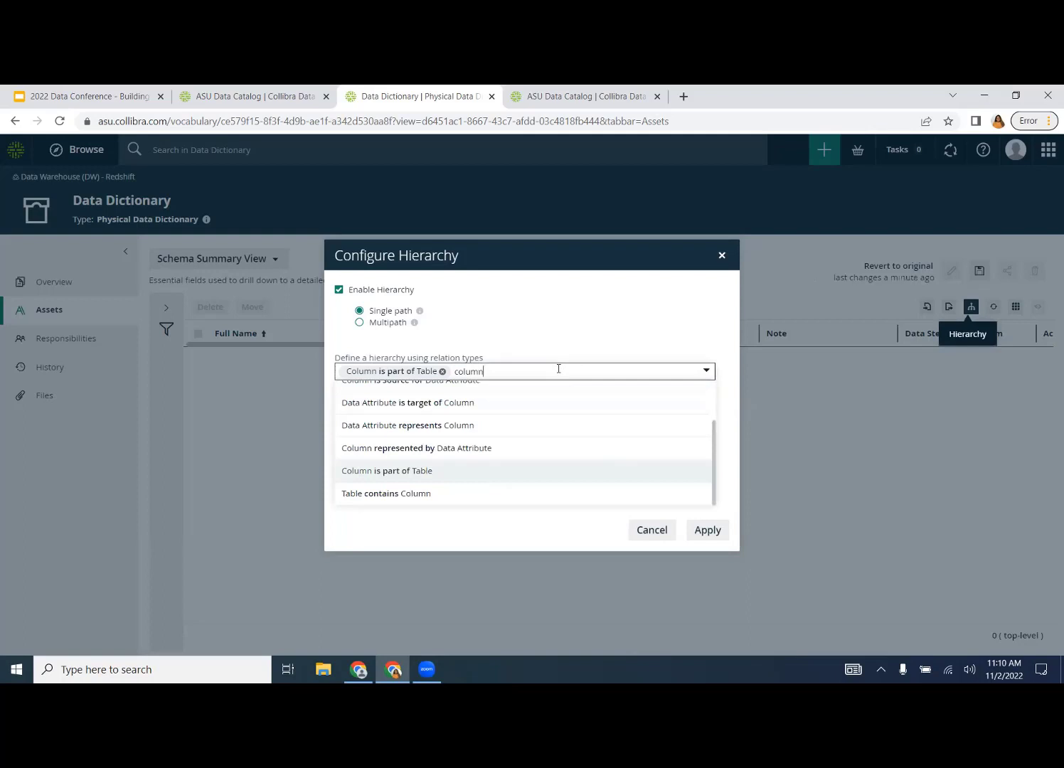
pyautogui.click(479, 472)
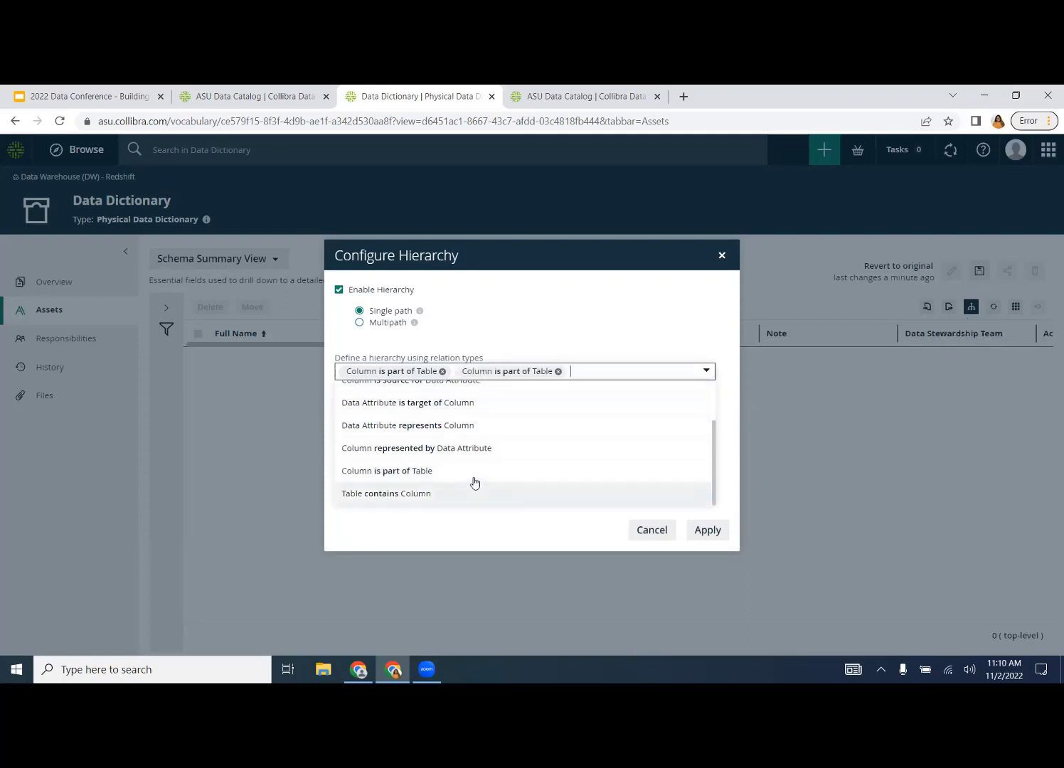
pyautogui.click(723, 530)
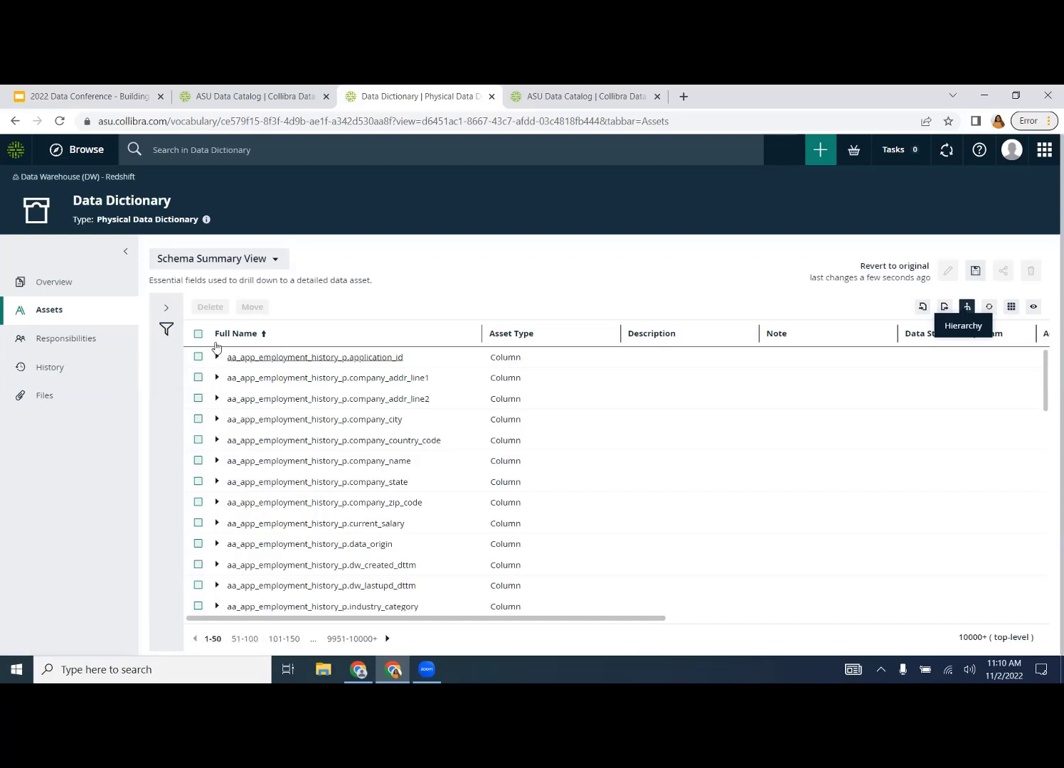
# - Reload the asset list, sort it by Full Name descending, and reopen the hierarchy settings
pyautogui.click(55, 122)
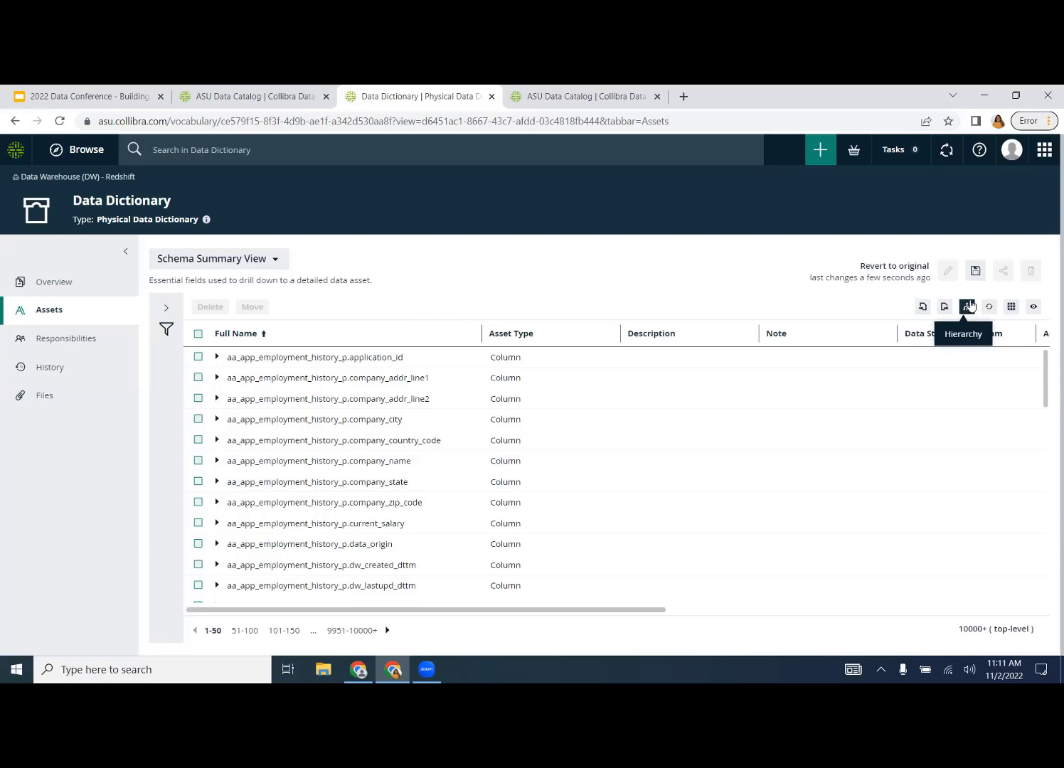
pyautogui.click(413, 341)
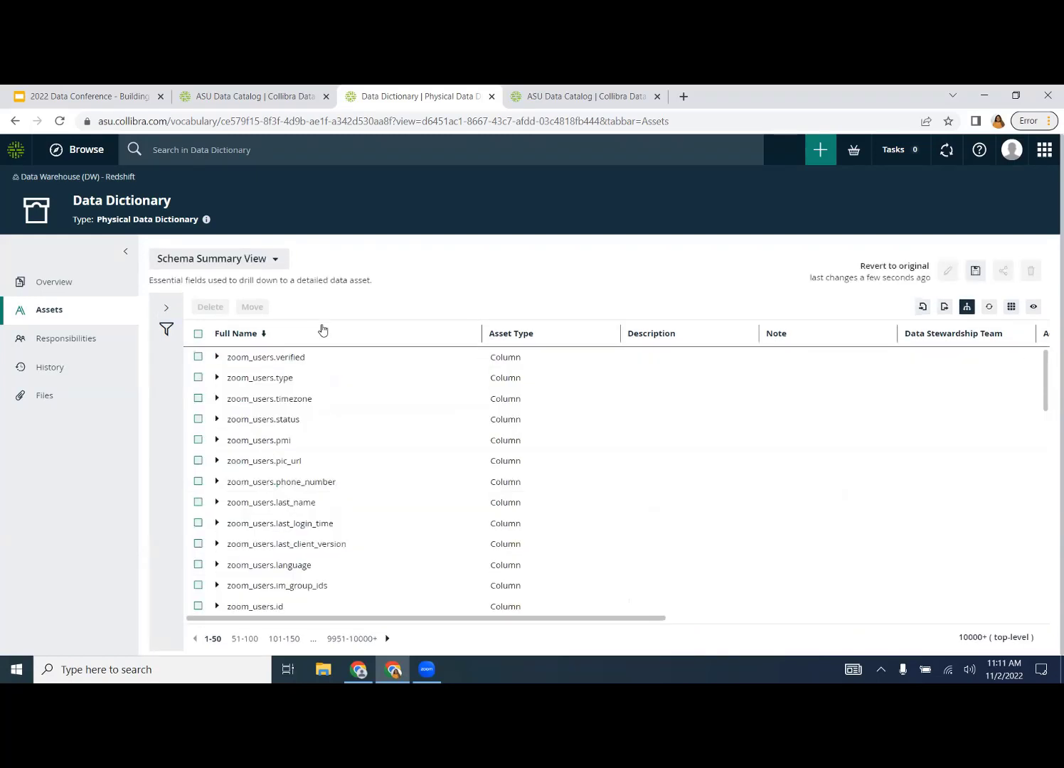
pyautogui.click(967, 307)
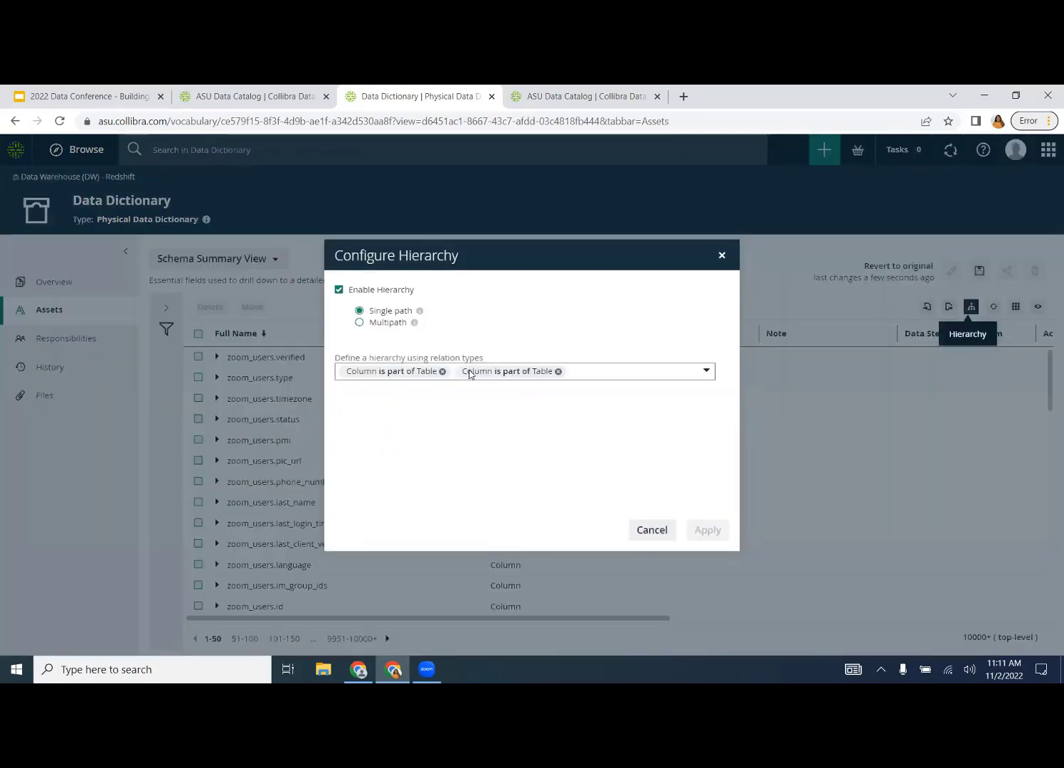
# - Set the hierarchy to Schema contains Table followed by Column is part of Table, then apply
pyautogui.click(442, 373)
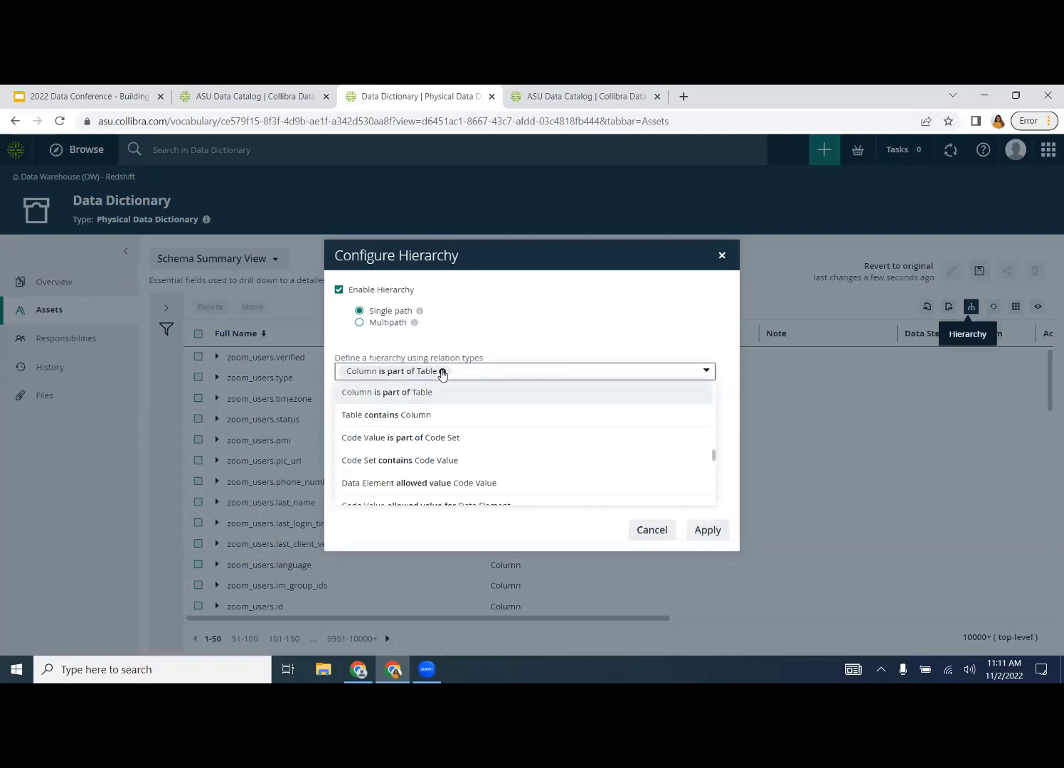
pyautogui.write('schema')
pyautogui.click(417, 393)
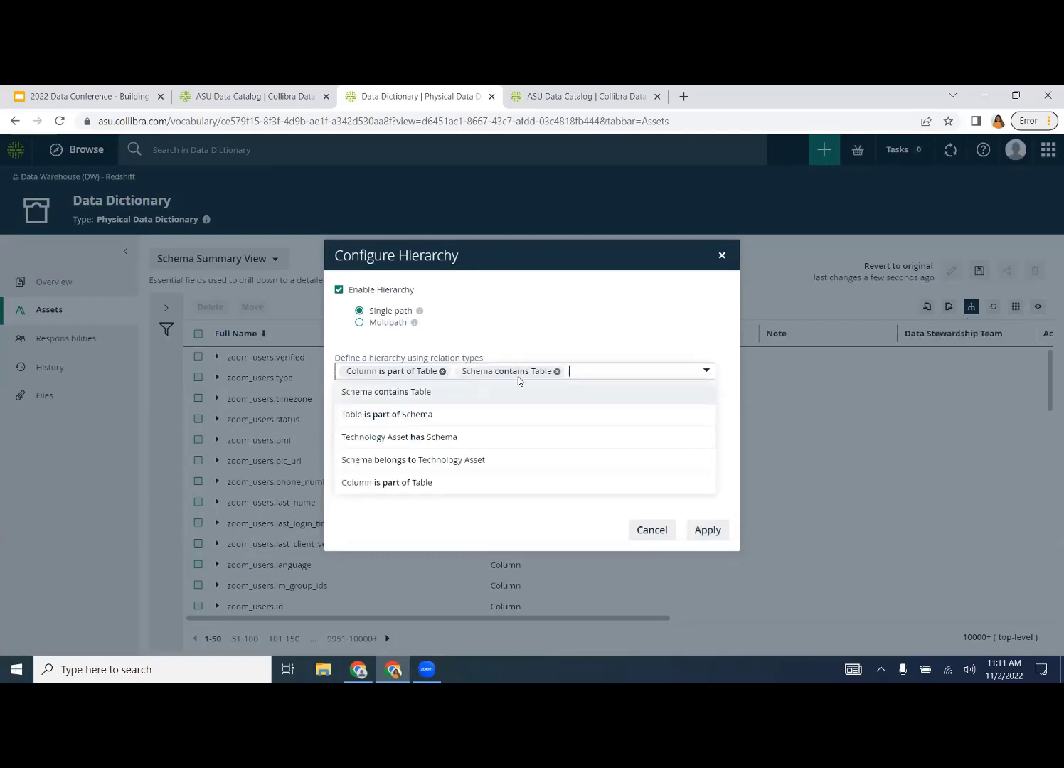
pyautogui.click(441, 372)
pyautogui.write('column')
pyautogui.scroll(-3, 431, 487)
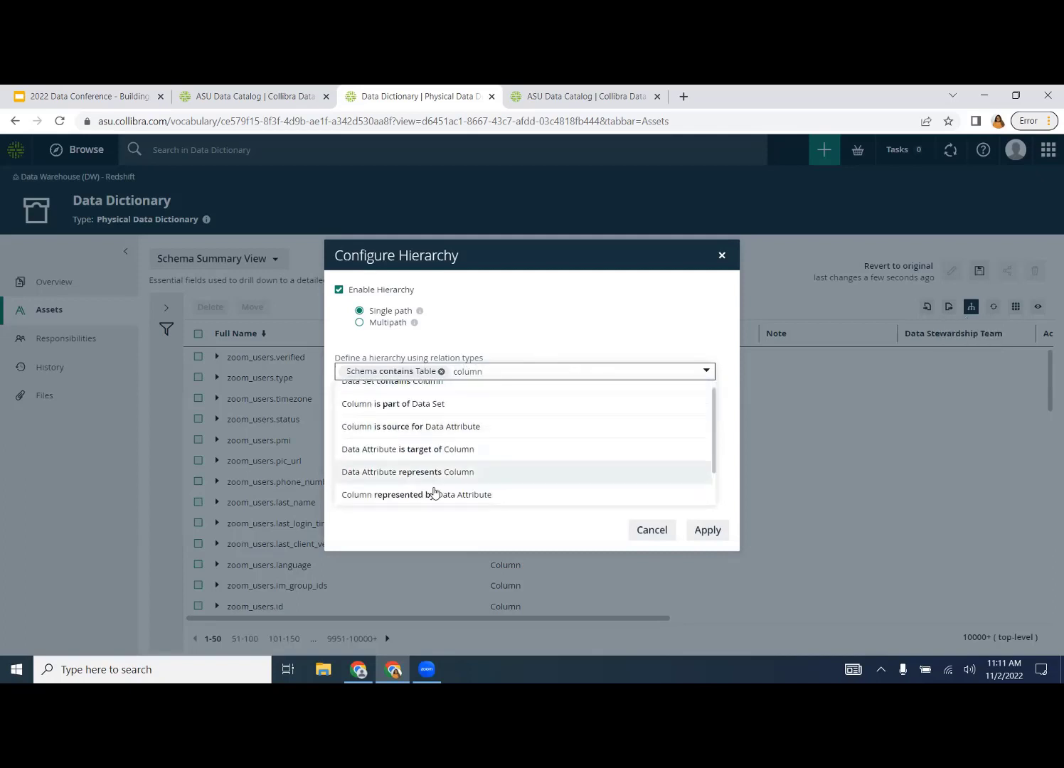
pyautogui.click(425, 482)
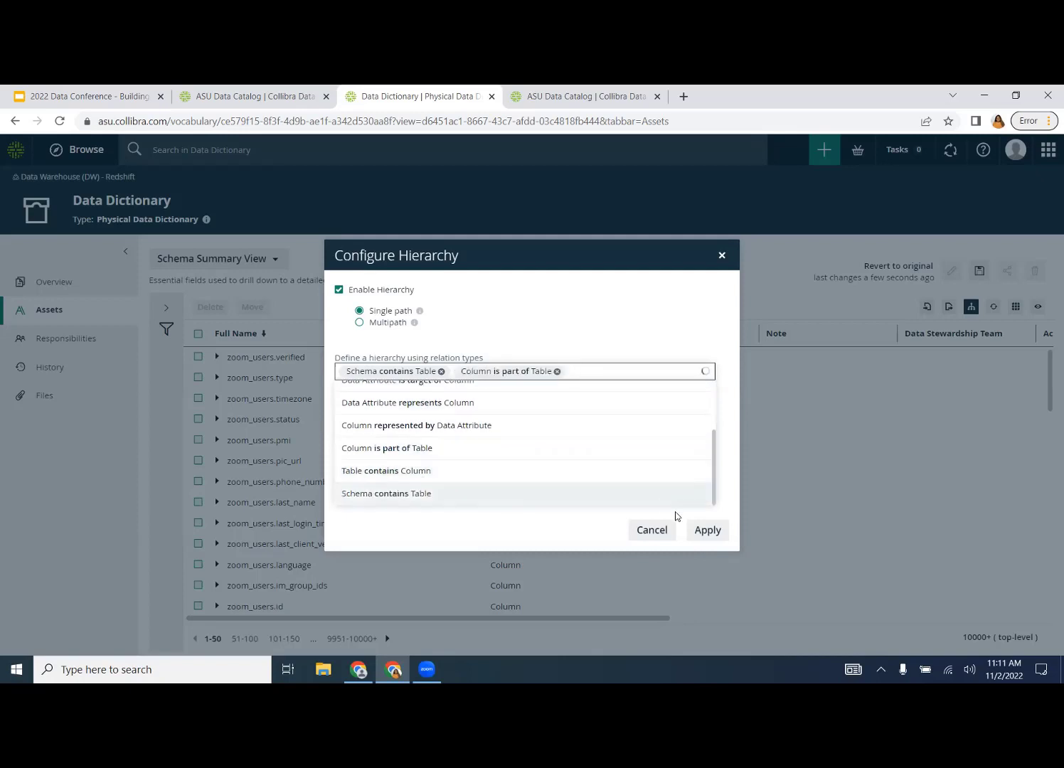
pyautogui.click(704, 530)
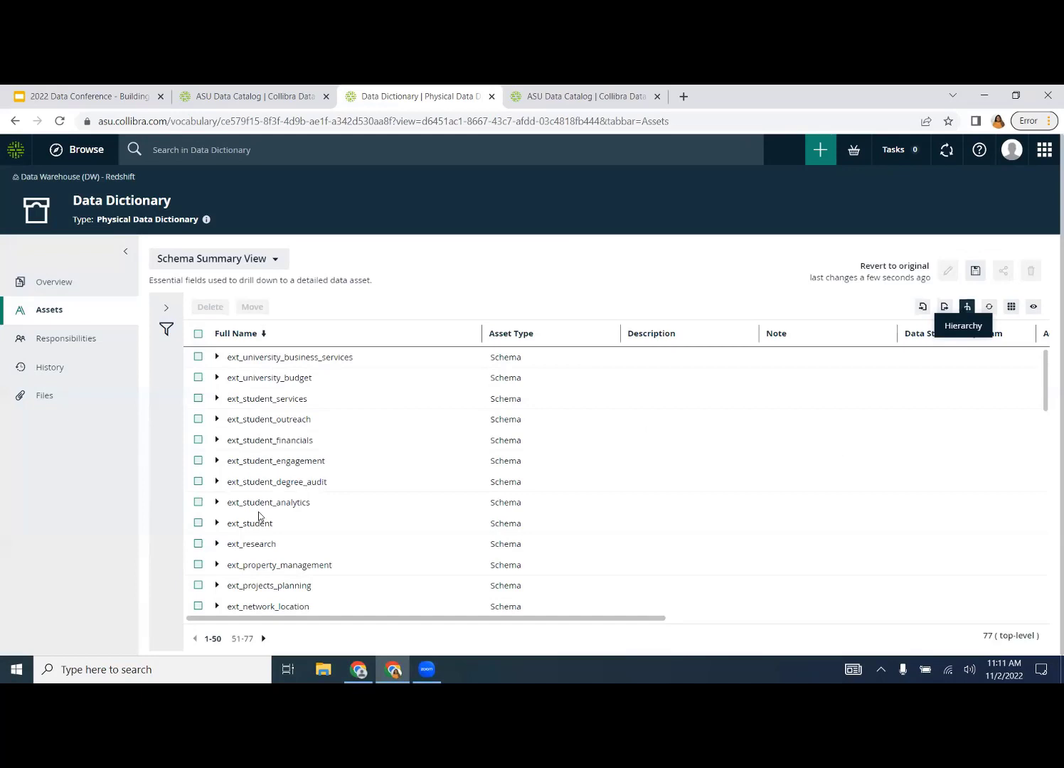
# - Sort schemas by Full Name ascending and expand asu_global to list its tables
pyautogui.click(318, 337)
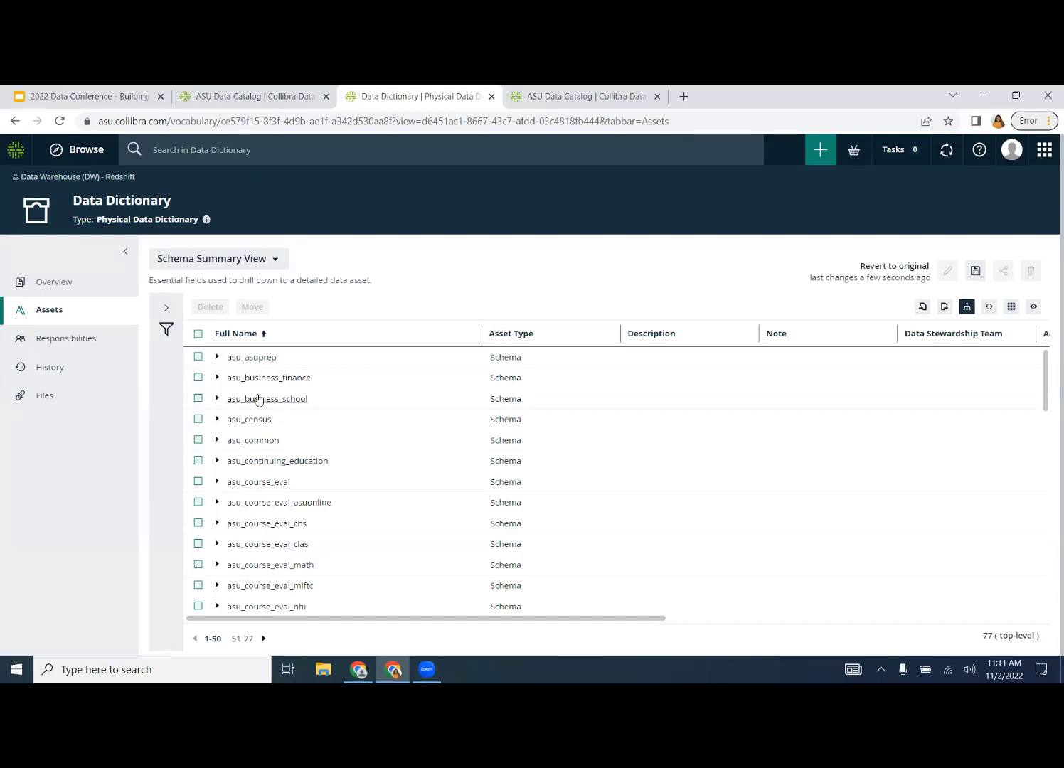
pyautogui.scroll(-5, 237, 427)
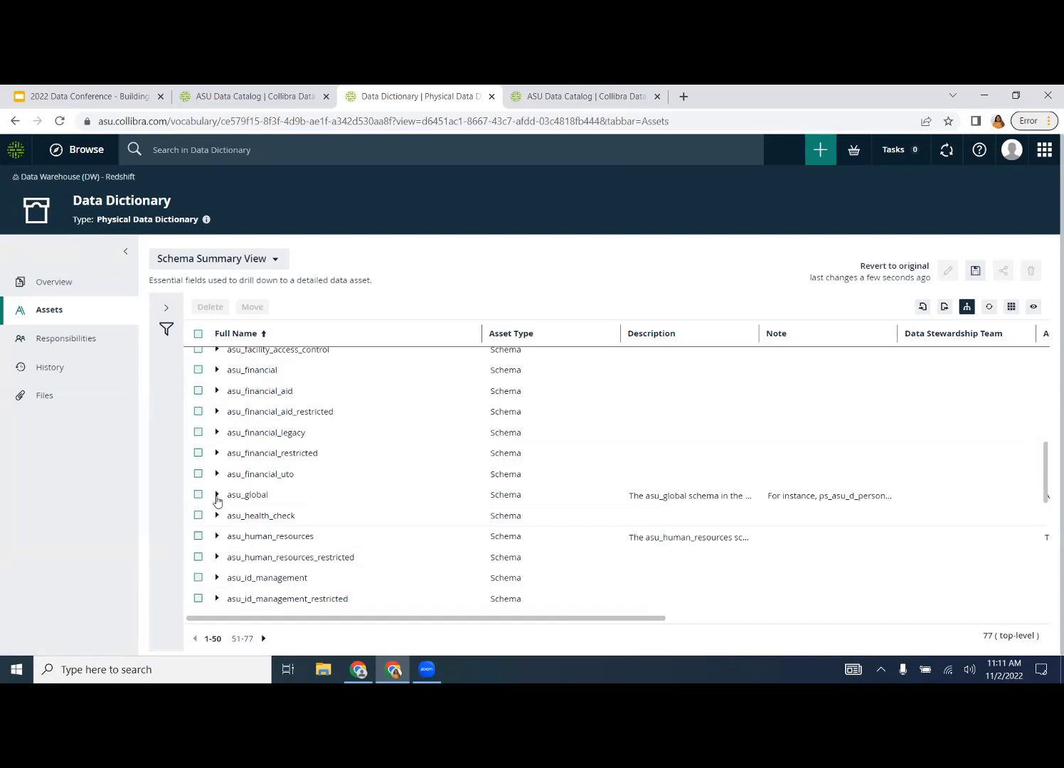
pyautogui.click(217, 497)
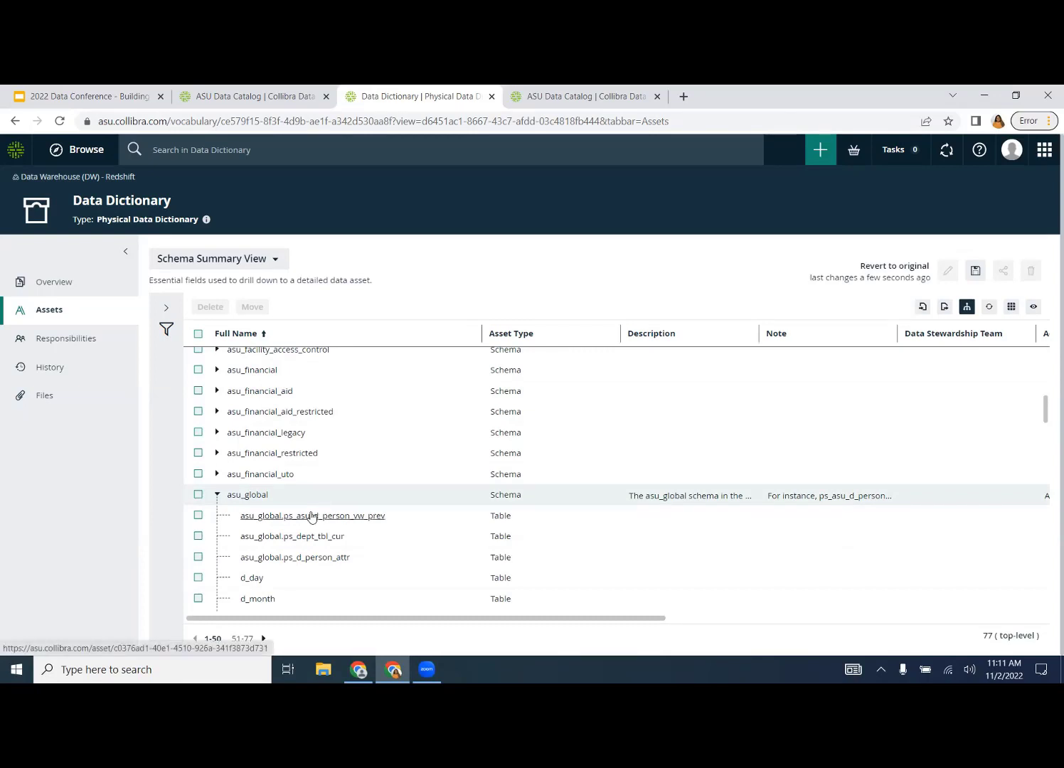
pyautogui.scroll(-2, 311, 517)
pyautogui.scroll(-8, 311, 517)
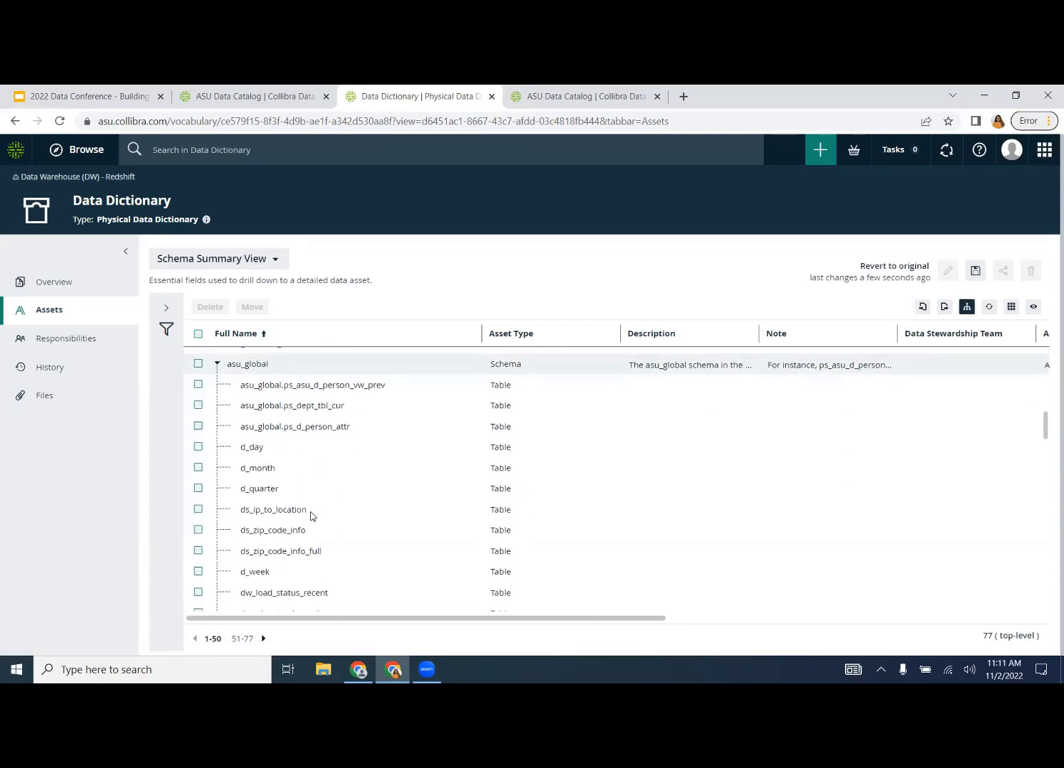
pyautogui.scroll(8, 311, 517)
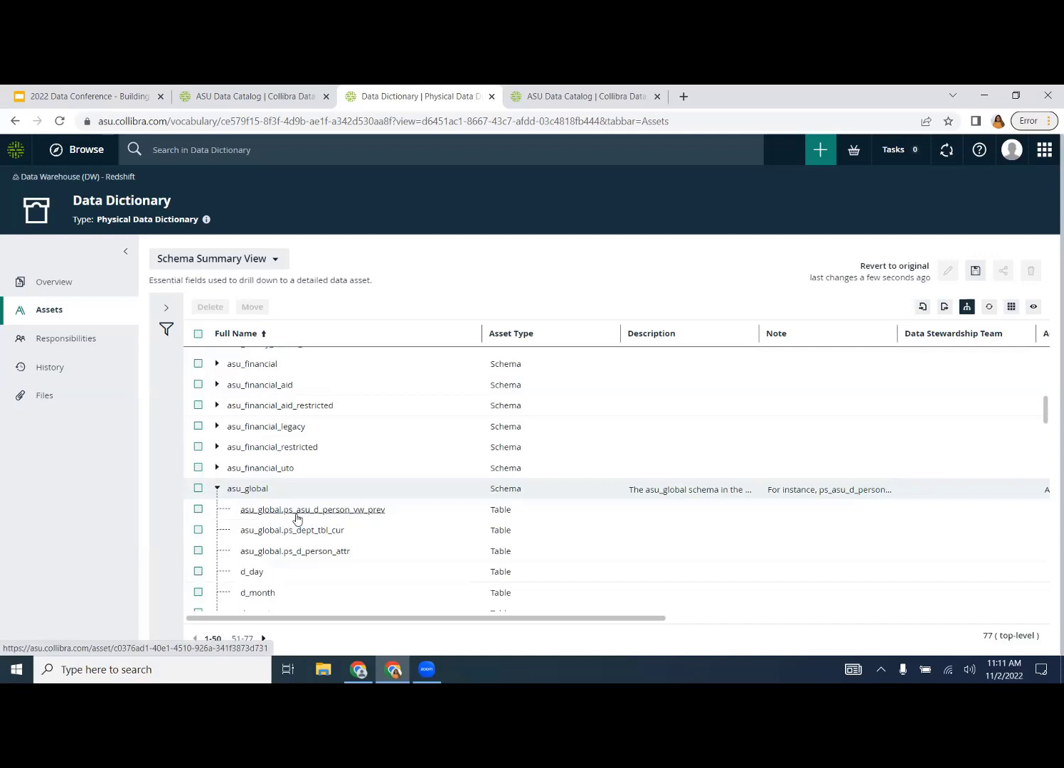
pyautogui.scroll(-2, 297, 517)
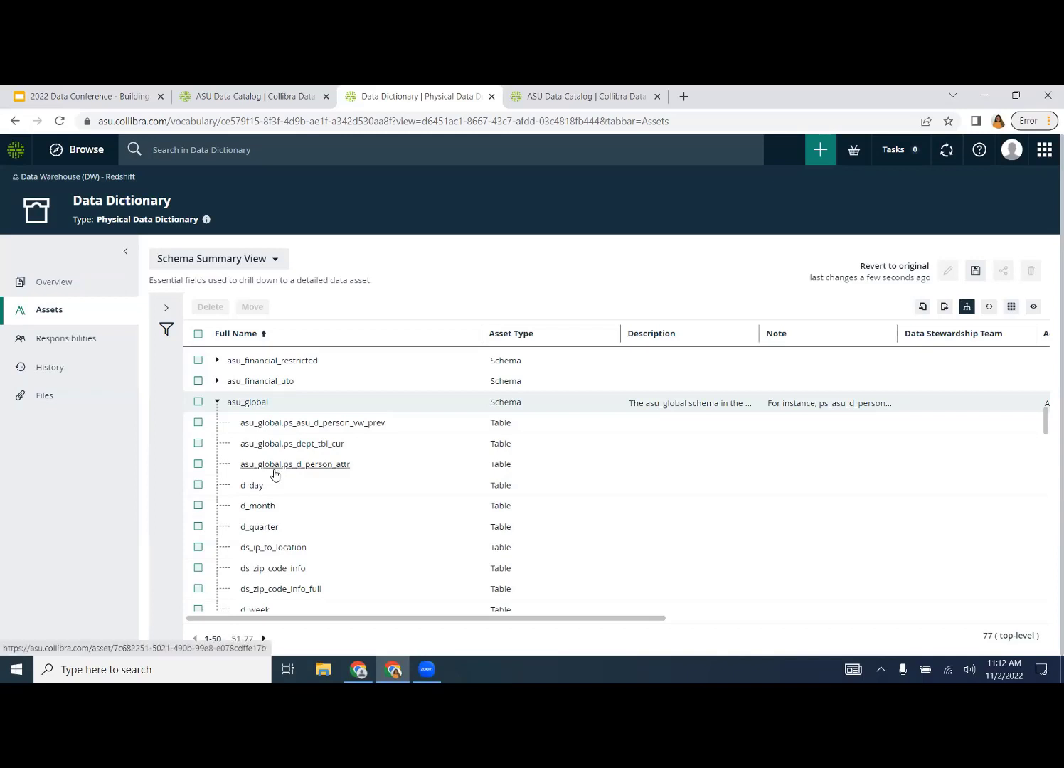
# - Open the asu_global d_day table page and review its columns like day_abbr and day_descr
pyautogui.click(253, 487)
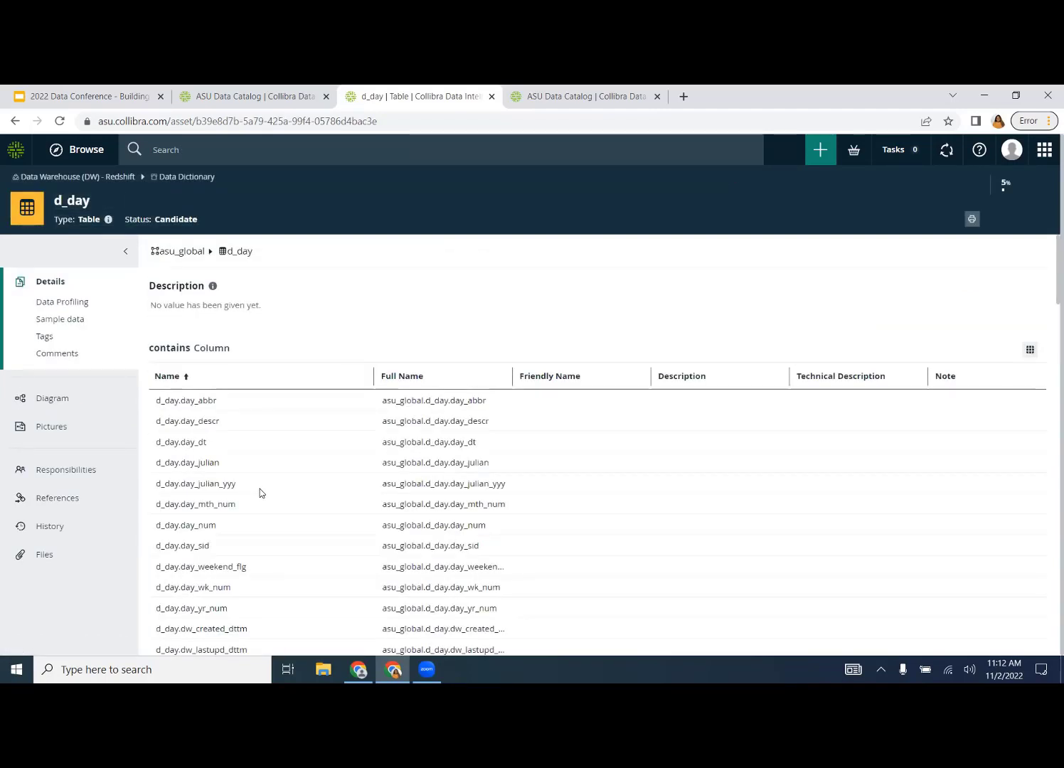
pyautogui.scroll(-1, 236, 397)
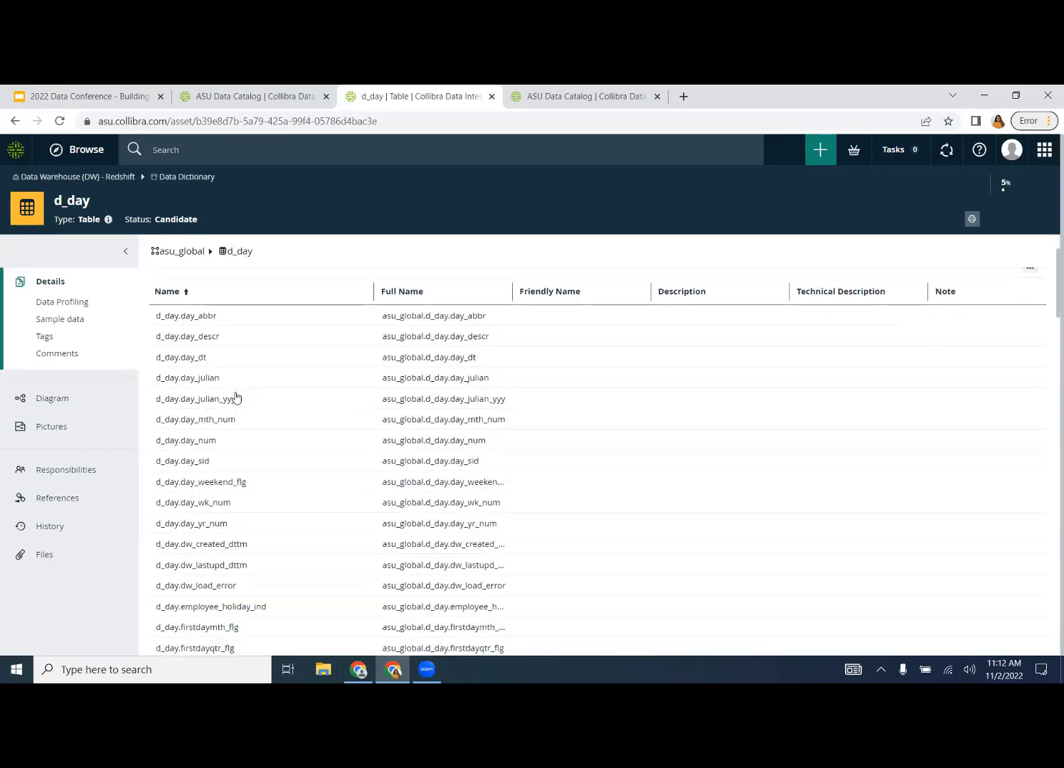
pyautogui.scroll(1, 236, 397)
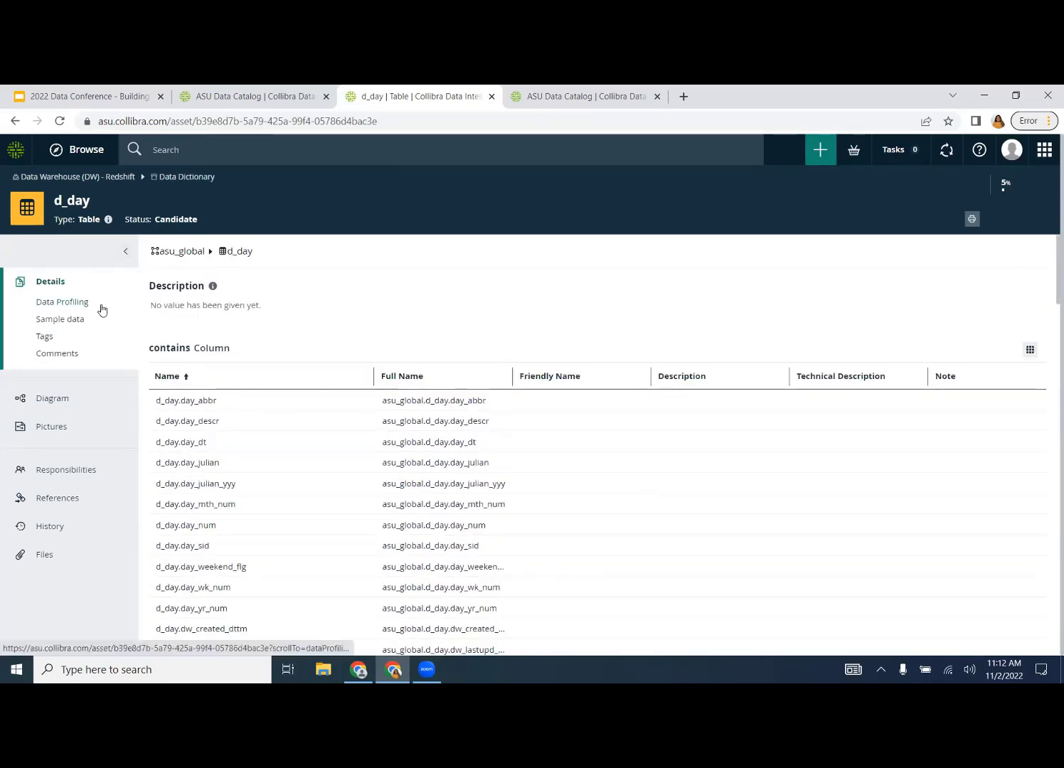
# - Return to the Data Dictionary and expand the asu_student schema to show its tables
pyautogui.click(175, 177)
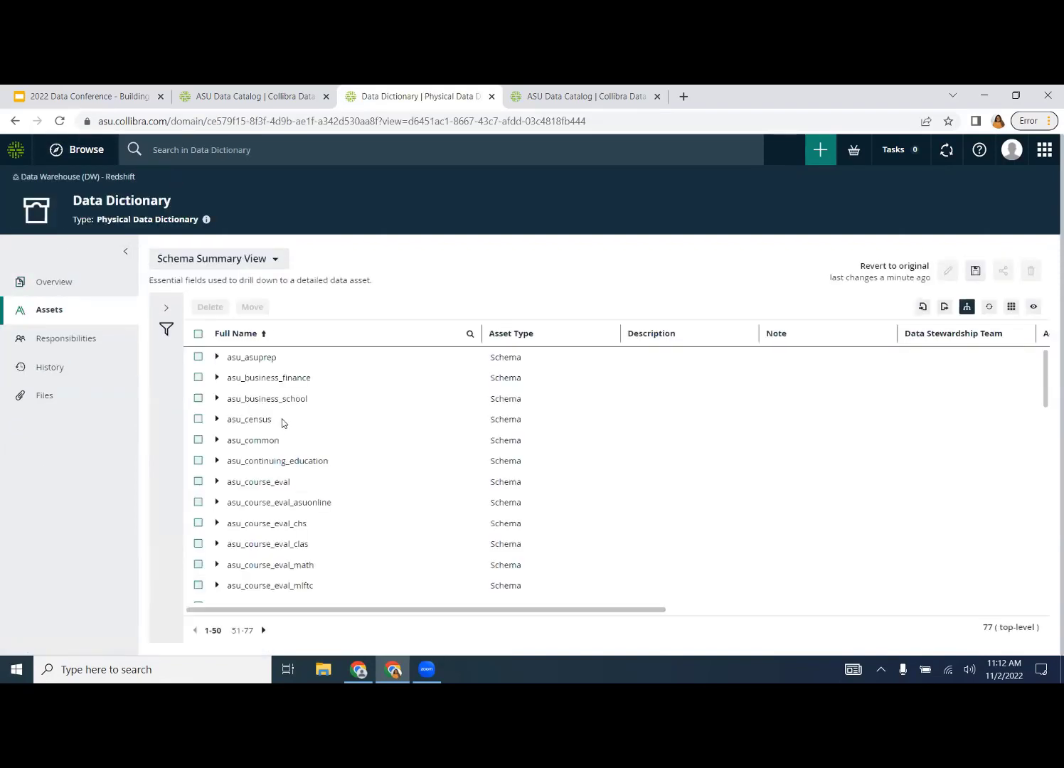
pyautogui.scroll(-5, 285, 428)
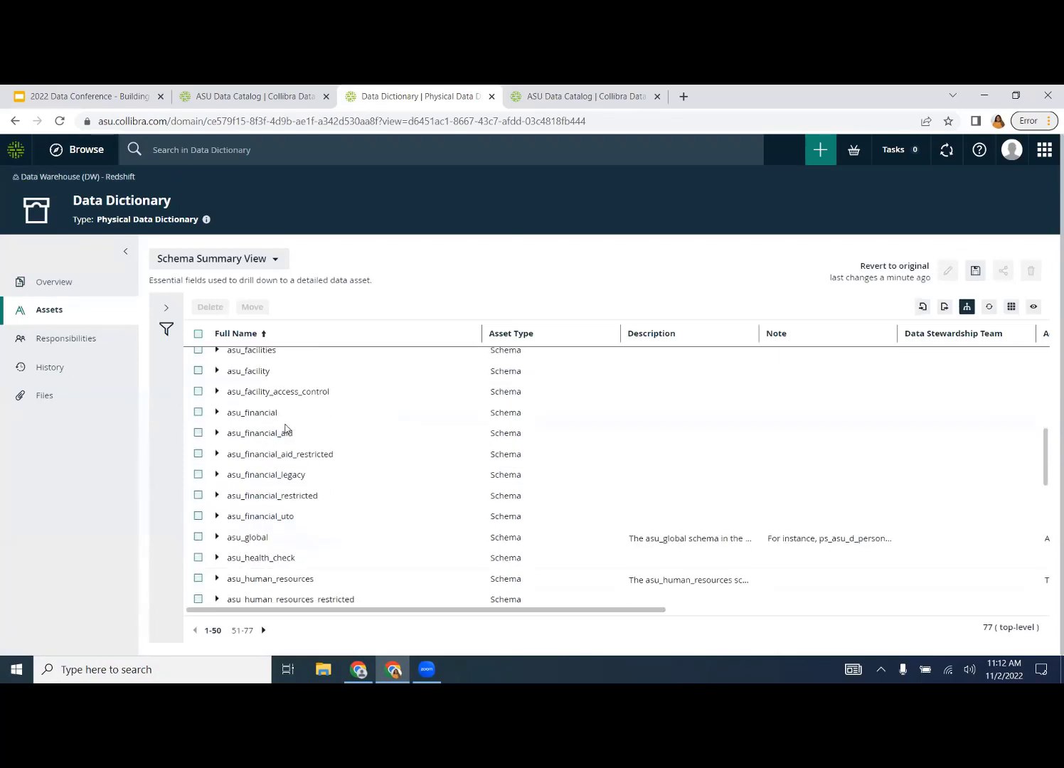
pyautogui.scroll(-5, 286, 427)
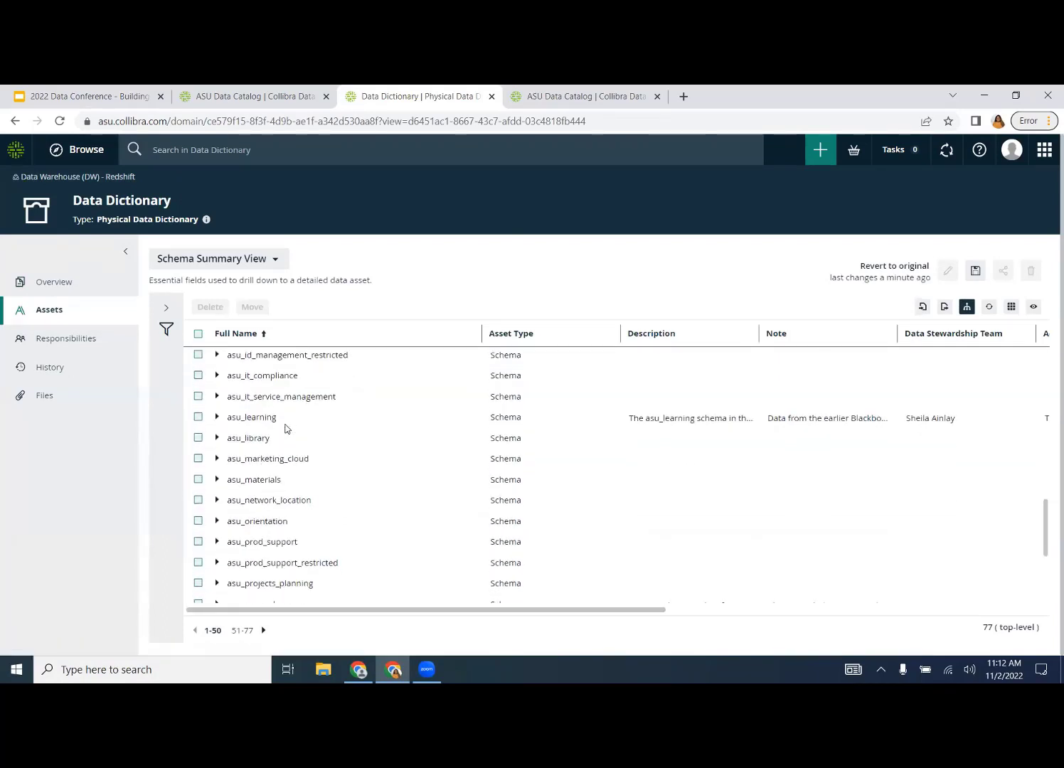
pyautogui.scroll(-3, 278, 516)
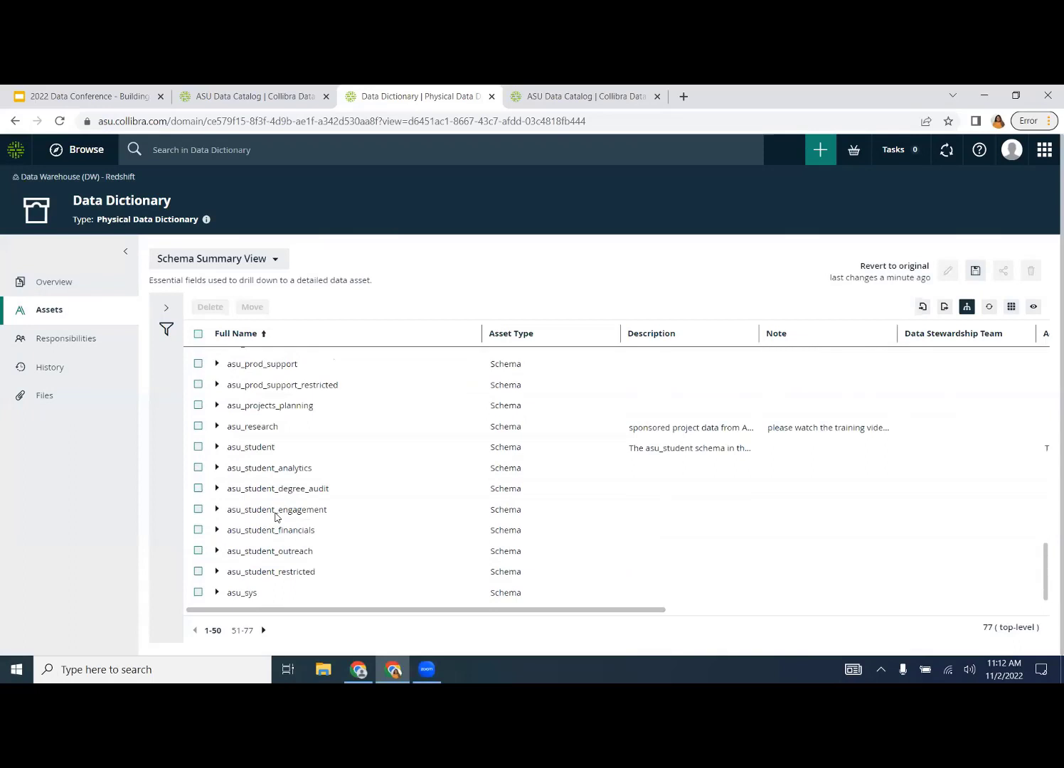
pyautogui.click(218, 448)
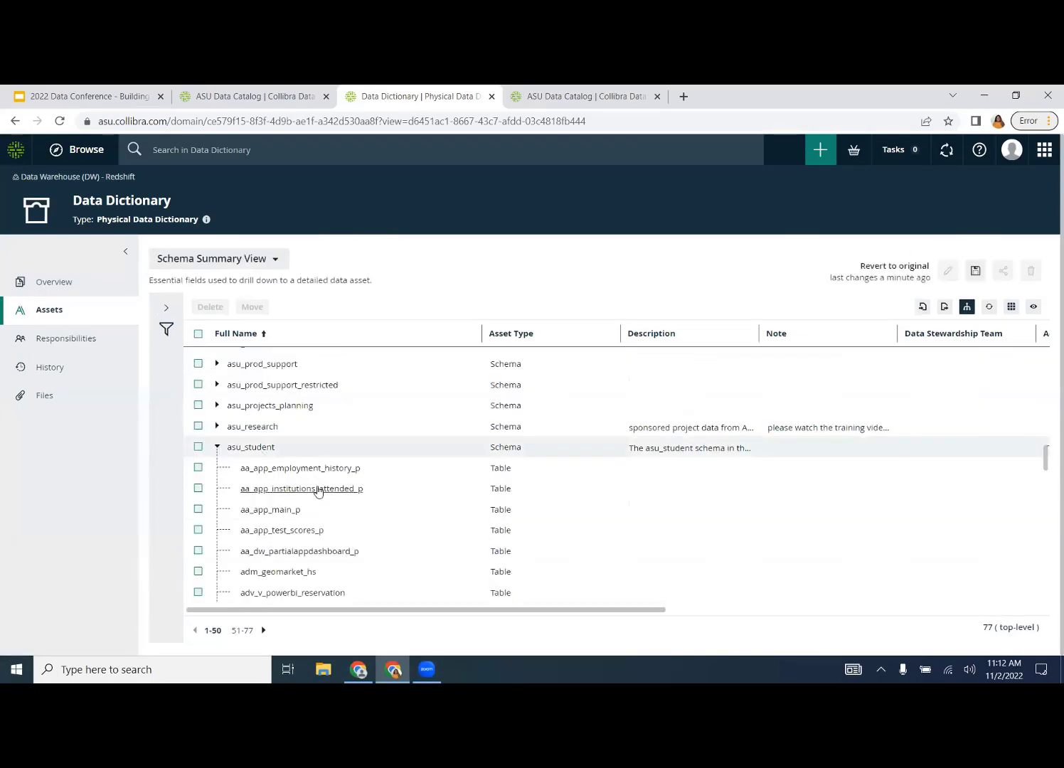
pyautogui.scroll(-2, 319, 491)
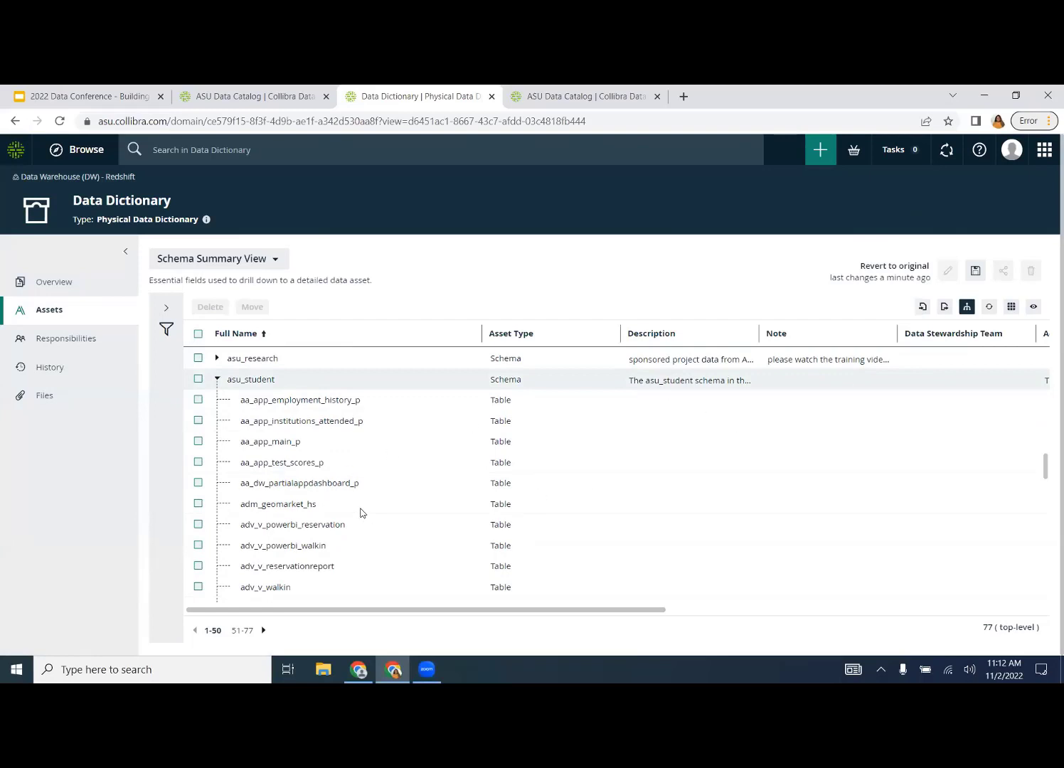
pyautogui.click(471, 334)
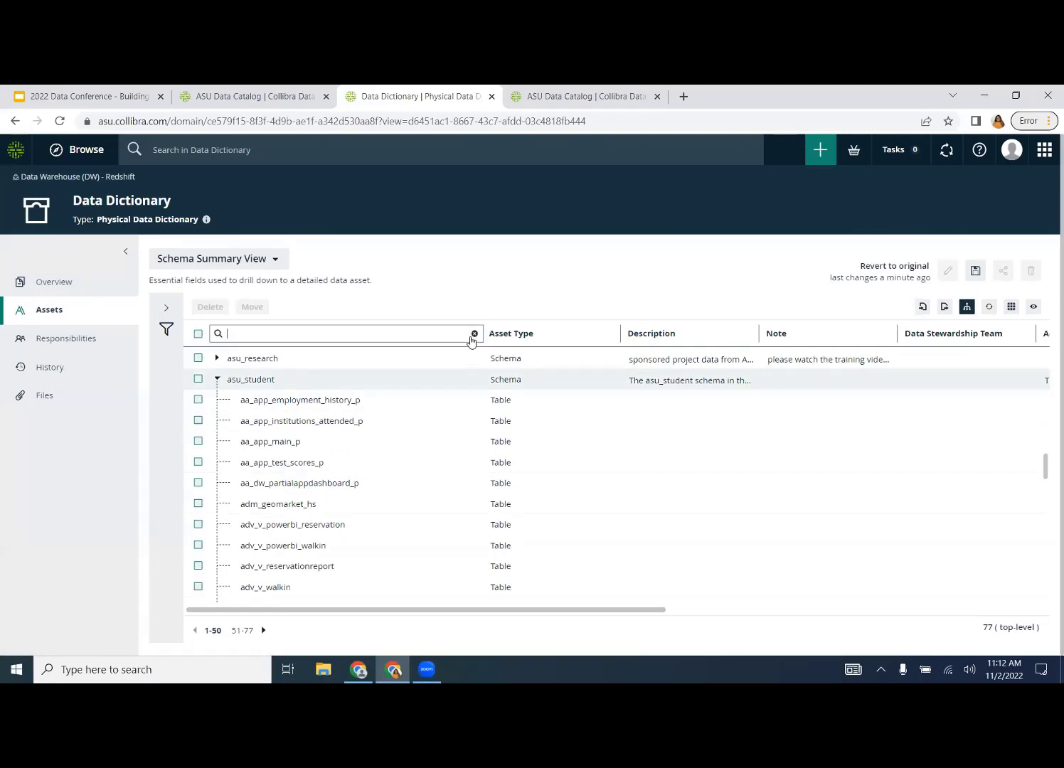
pyautogui.write('asu_')
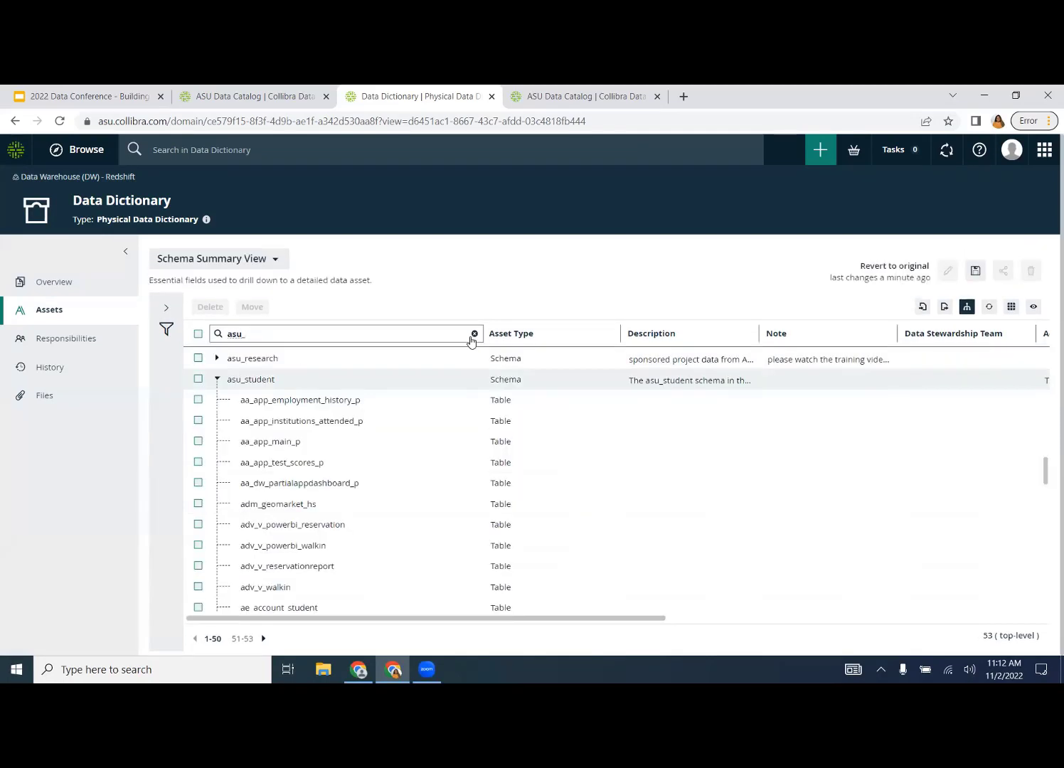
pyautogui.write('fa')
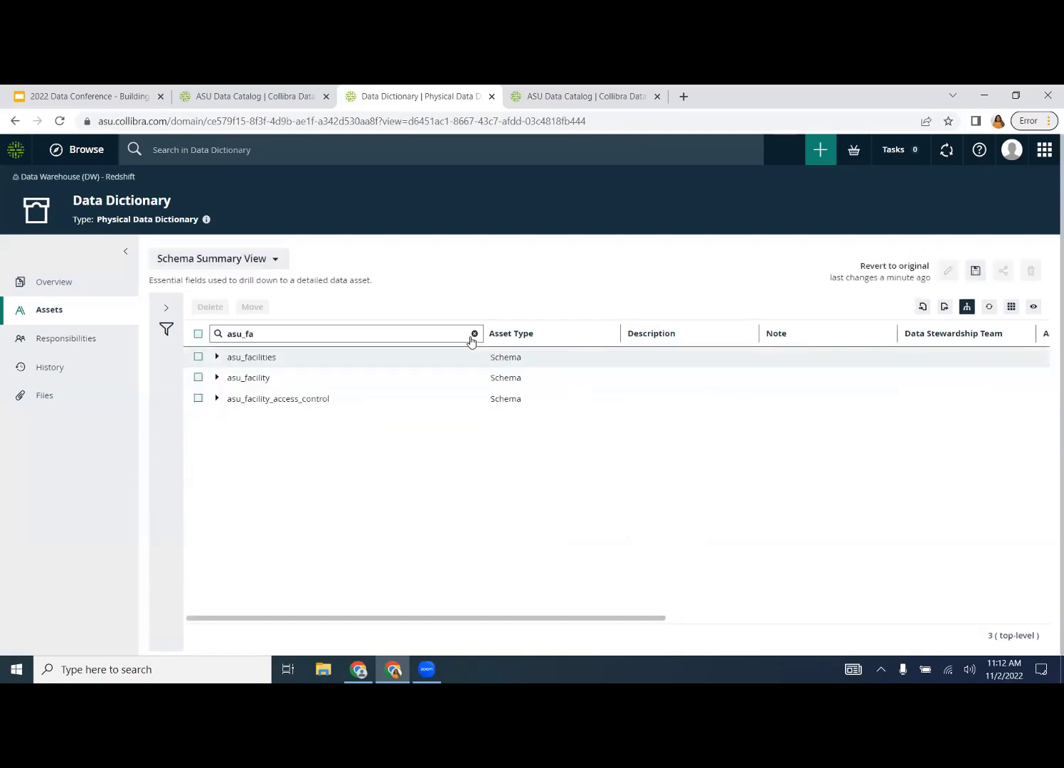
pyautogui.press('BackSpace')
pyautogui.press('BackSpace')
pyautogui.press('BackSpace')
pyautogui.press('BackSpace')
pyautogui.press('BackSpace')
pyautogui.press('BackSpace')
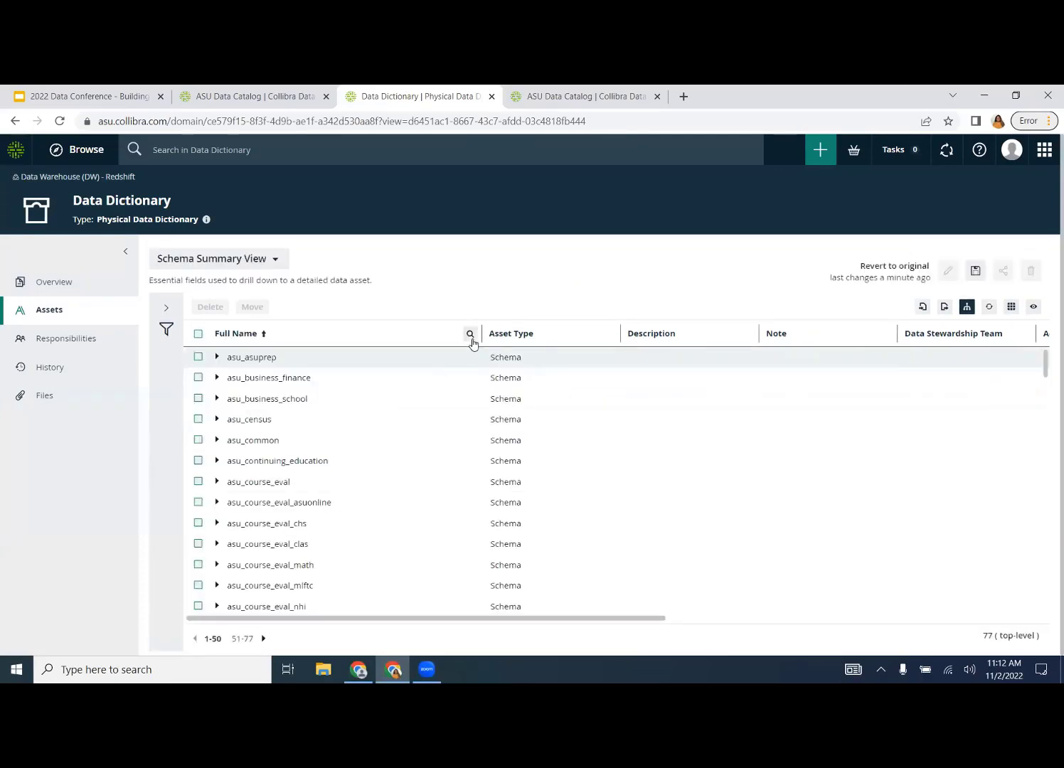
pyautogui.scroll(-3, 314, 541)
pyautogui.scroll(-10, 314, 540)
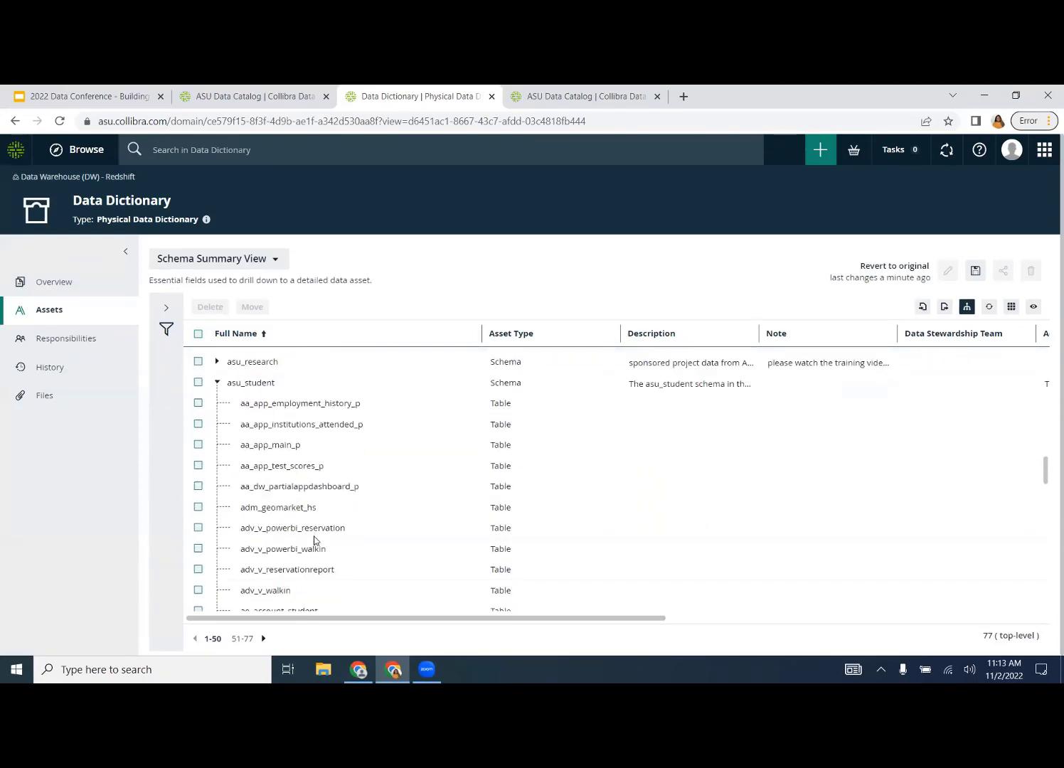
pyautogui.scroll(-15, 315, 541)
pyautogui.scroll(3, 315, 541)
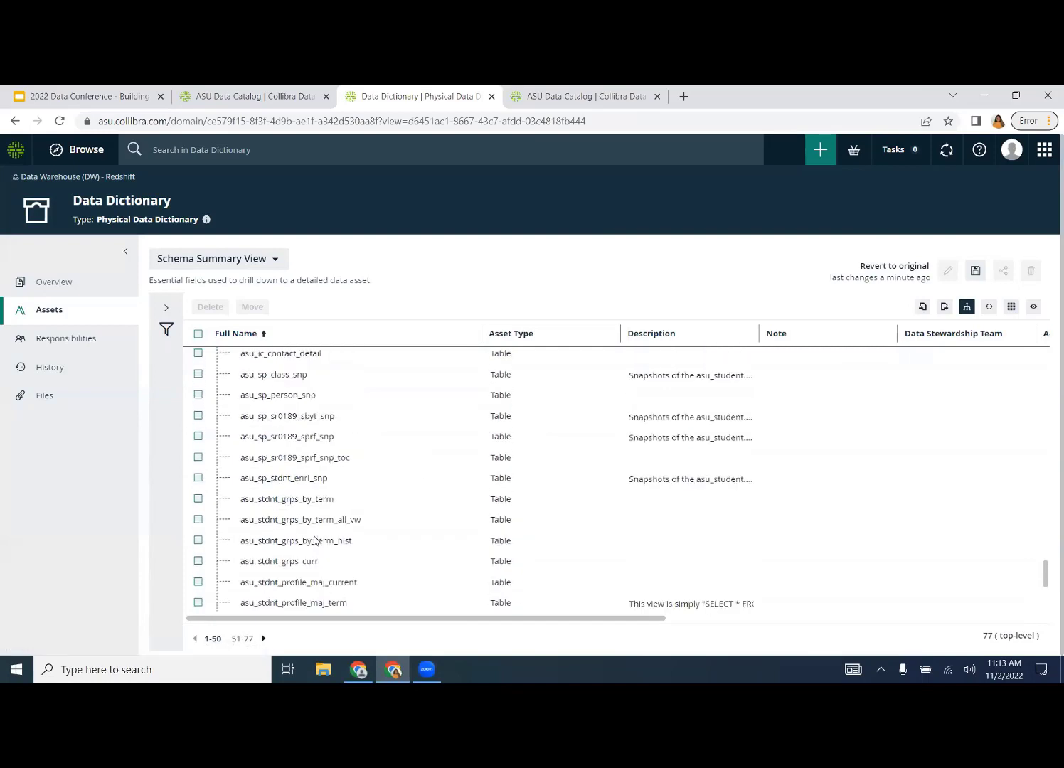
pyautogui.scroll(10, 314, 541)
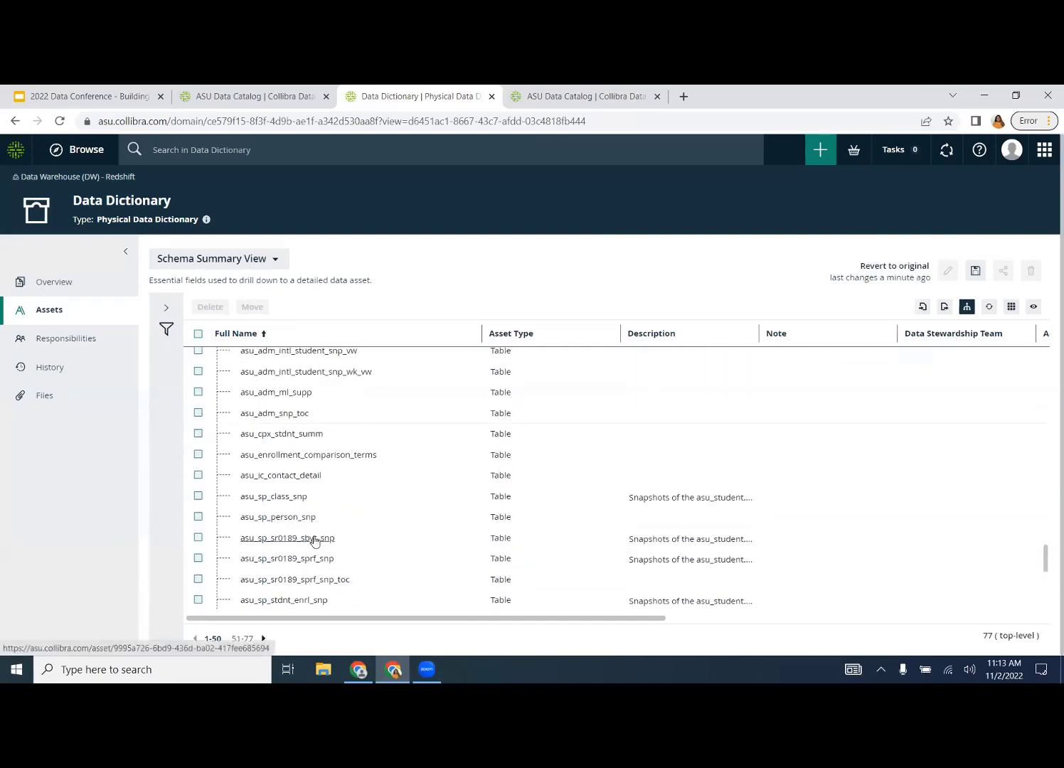
pyautogui.scroll(3, 314, 541)
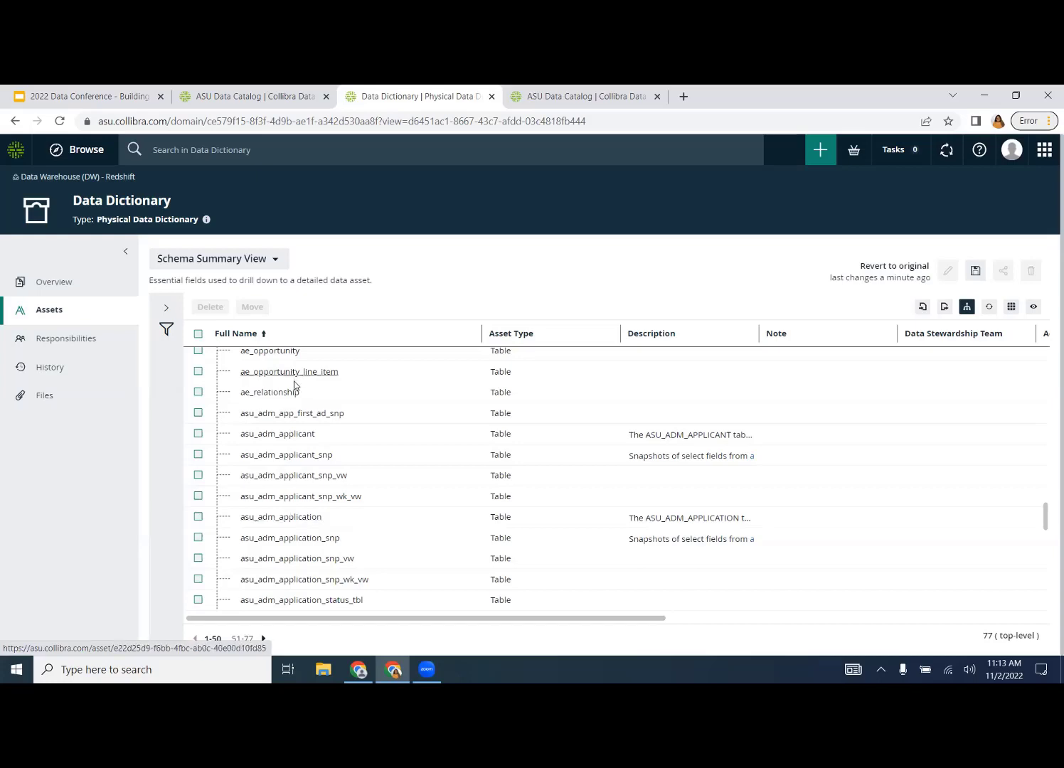
pyautogui.click(298, 439)
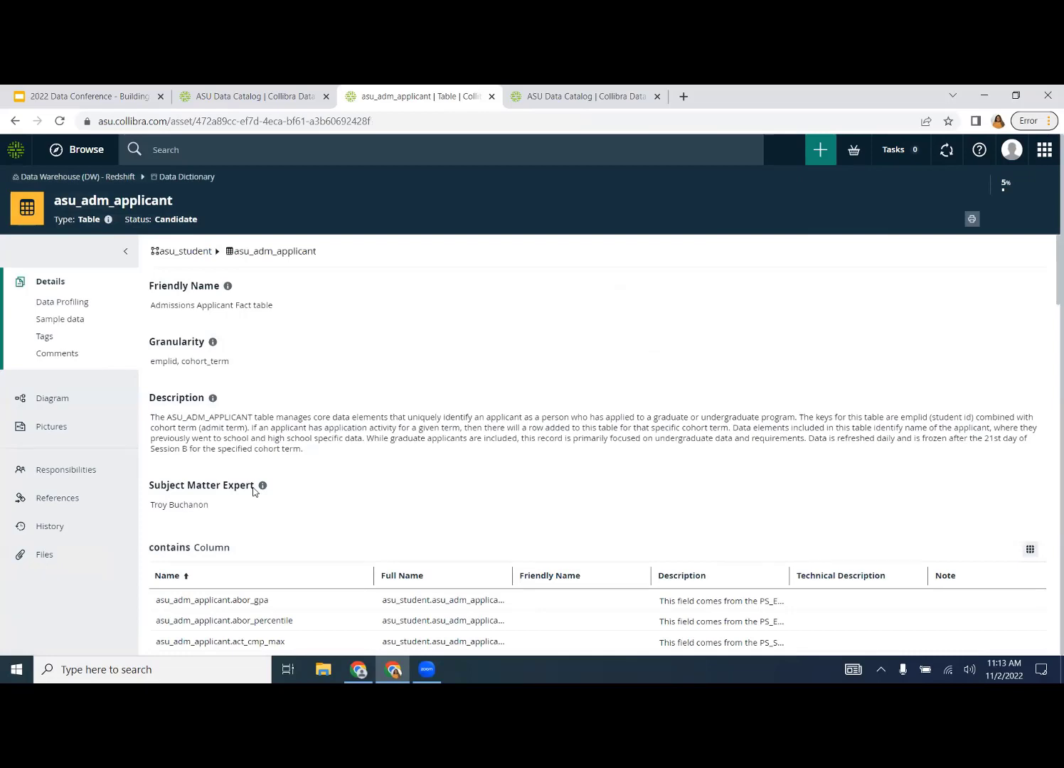
# - Open the asu_adm_applicant.first_gen_flg column page, then return to the Google Slides deck
pyautogui.scroll(-3, 249, 498)
pyautogui.scroll(-2, 249, 505)
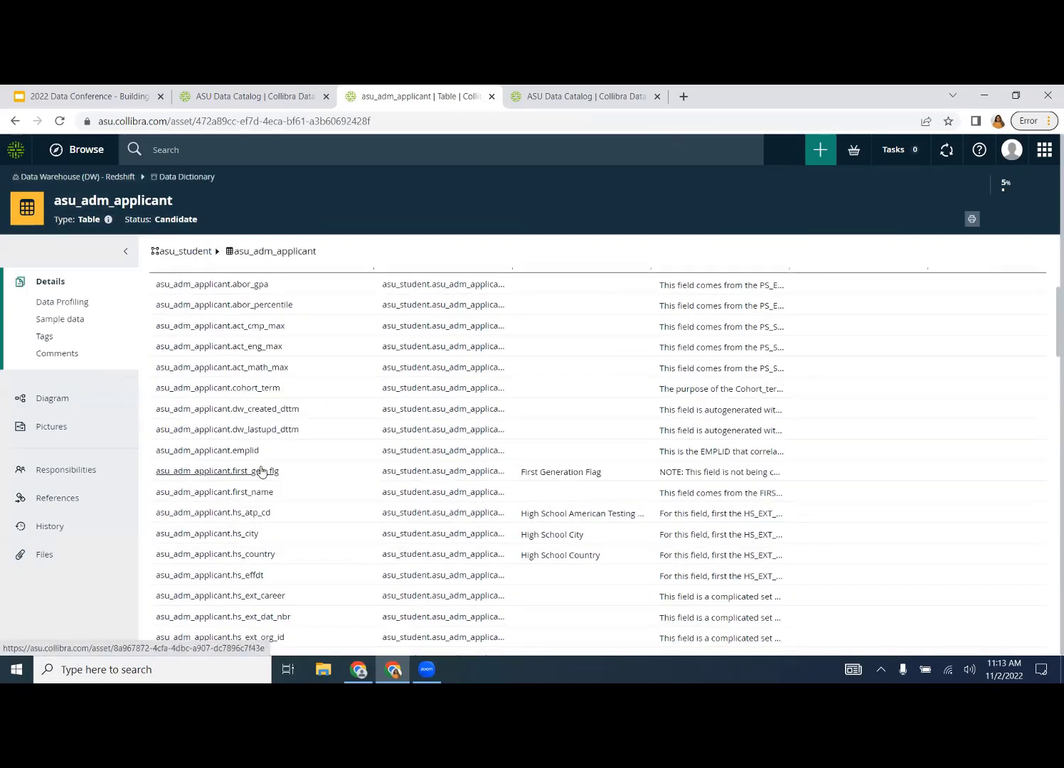
pyautogui.click(262, 471)
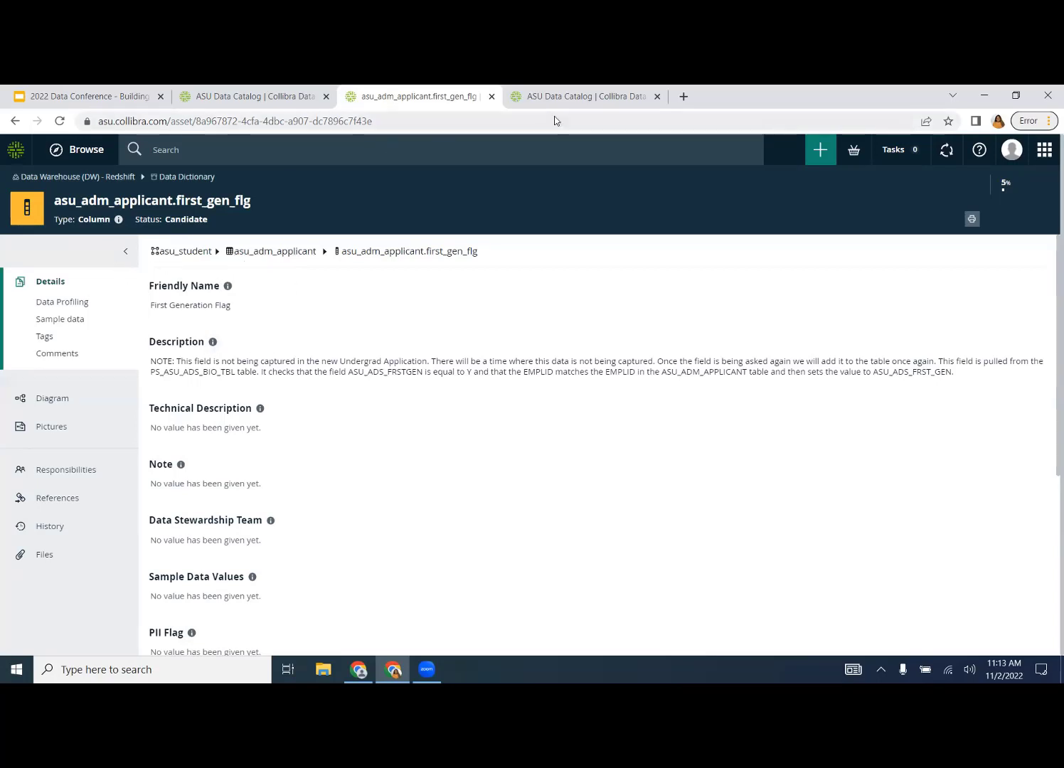
pyautogui.click(94, 100)
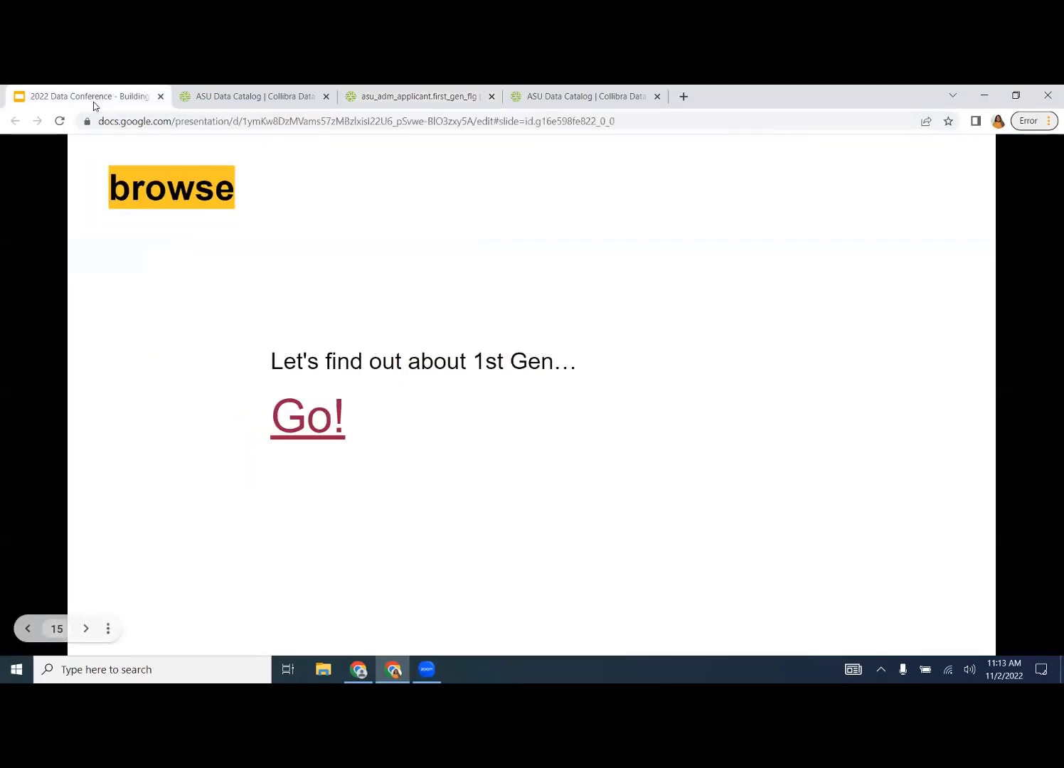
# - Present the deck at the FAFSA search slide and follow its Go! link to the ASU Data Catalog
pyautogui.click(608, 322)
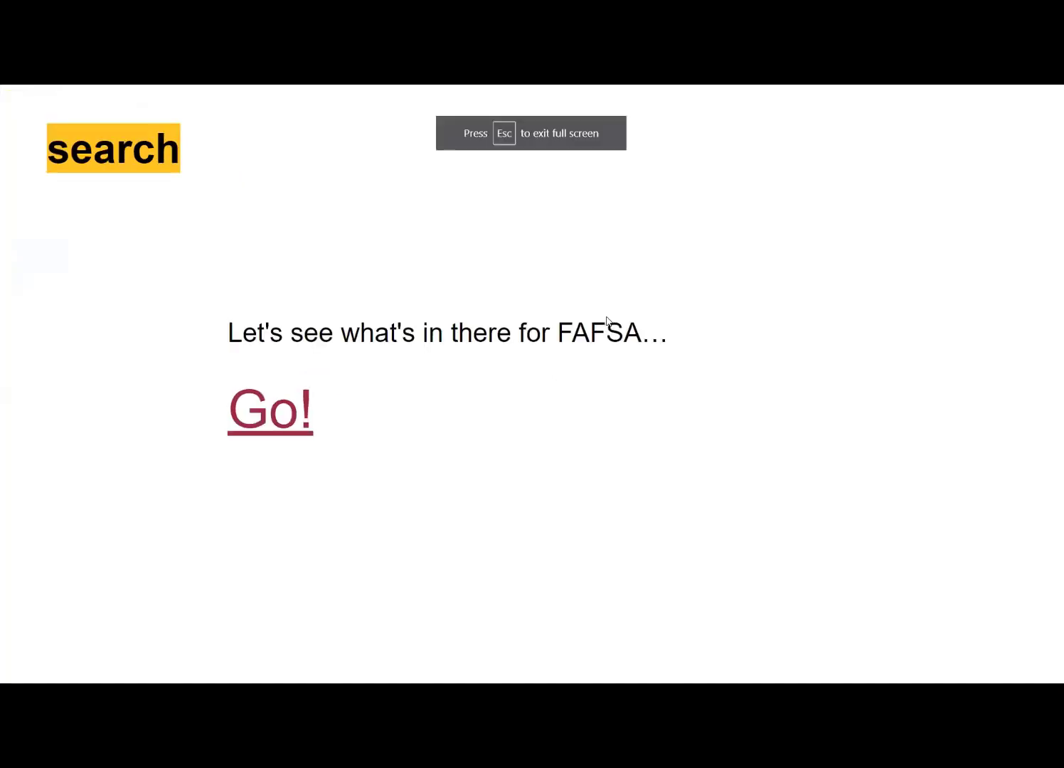
pyautogui.click(279, 418)
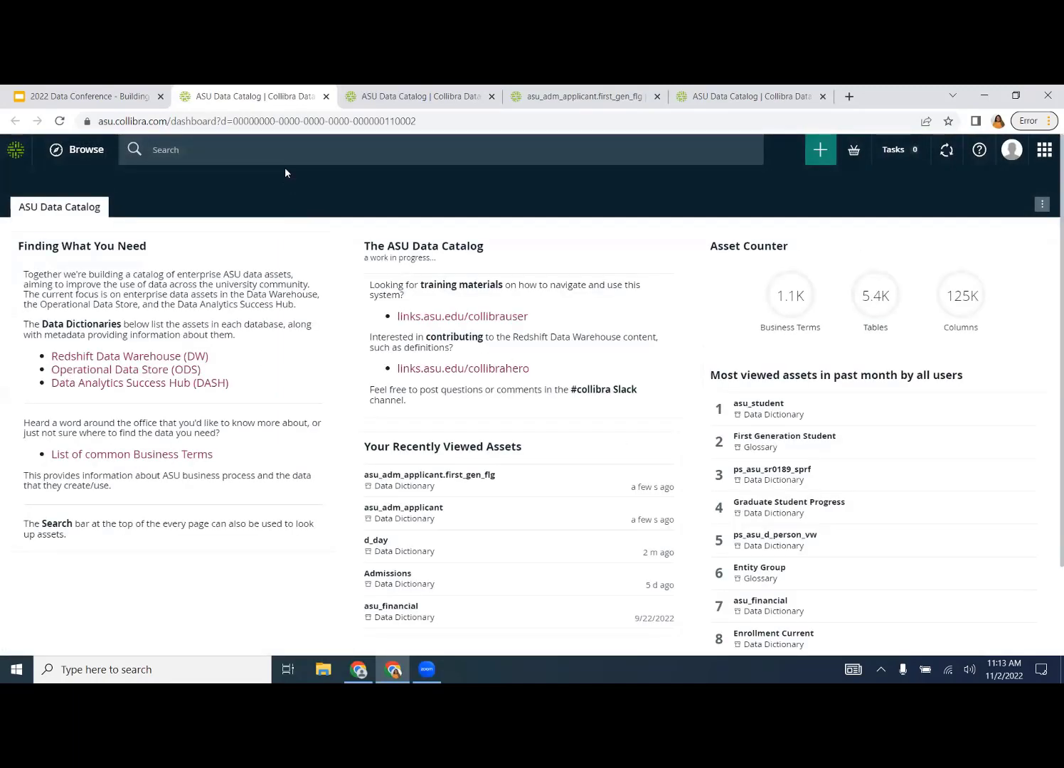
# - Search the catalog for 'fafsa' and scroll through the nine results, led by the FAFSA business term
pyautogui.click(223, 151)
pyautogui.write('fafsa')
pyautogui.press('Return')
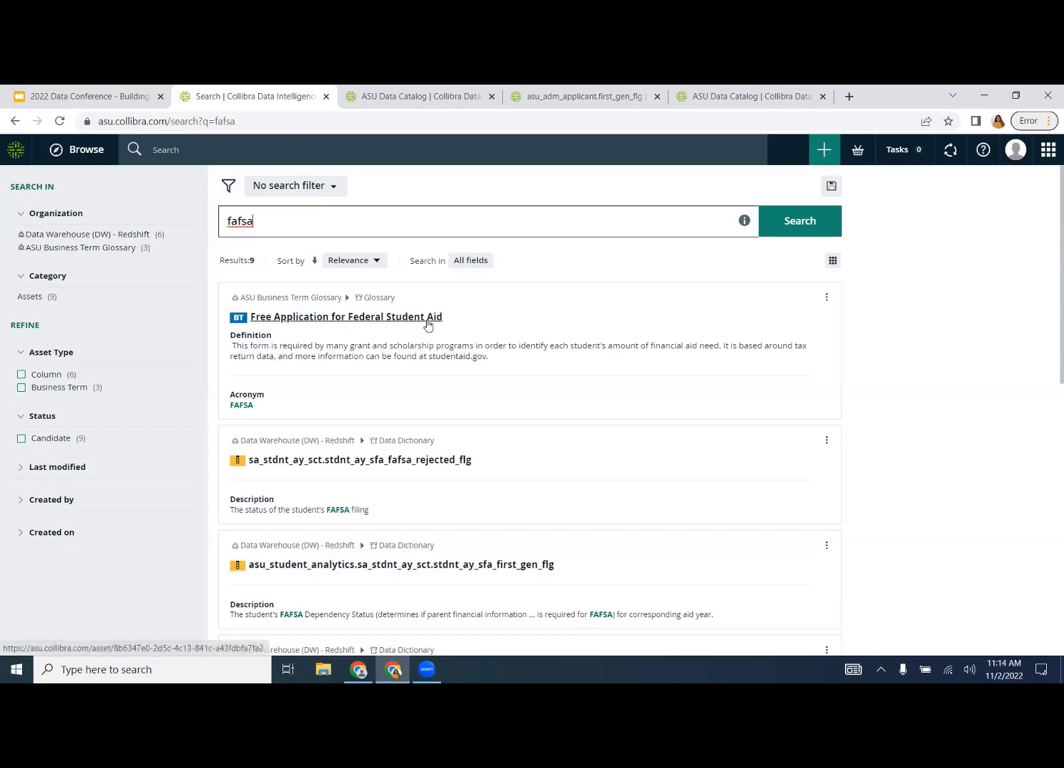
pyautogui.scroll(-1, 427, 324)
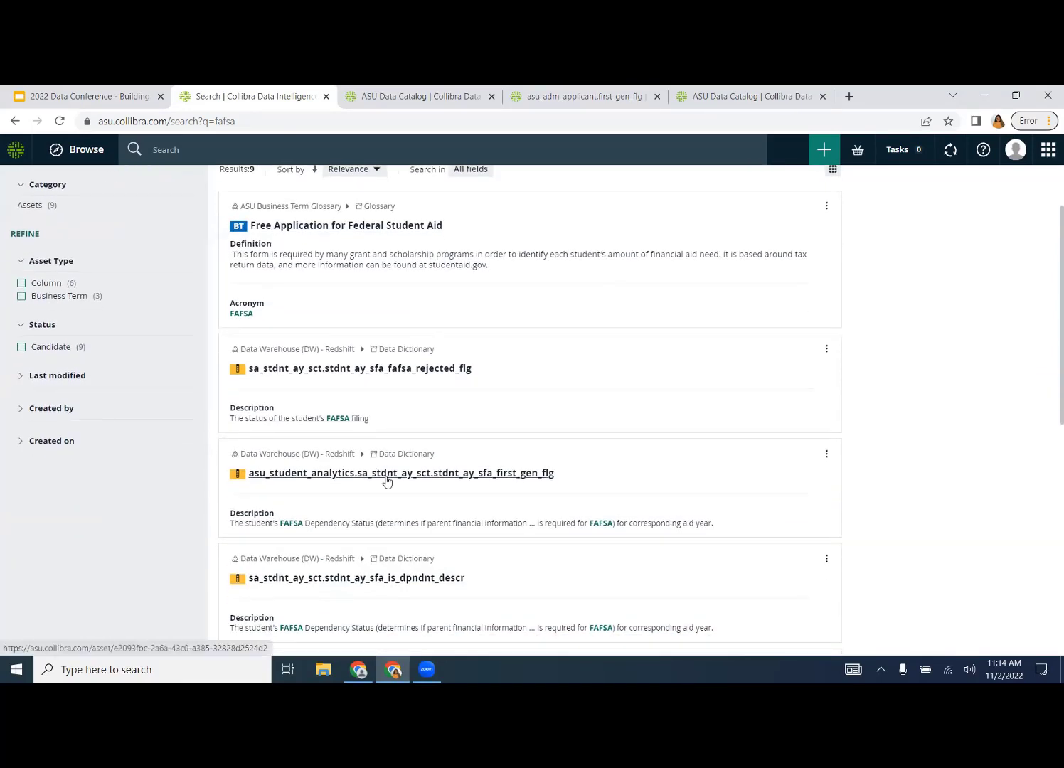
pyautogui.scroll(-1, 387, 476)
pyautogui.scroll(-3, 387, 473)
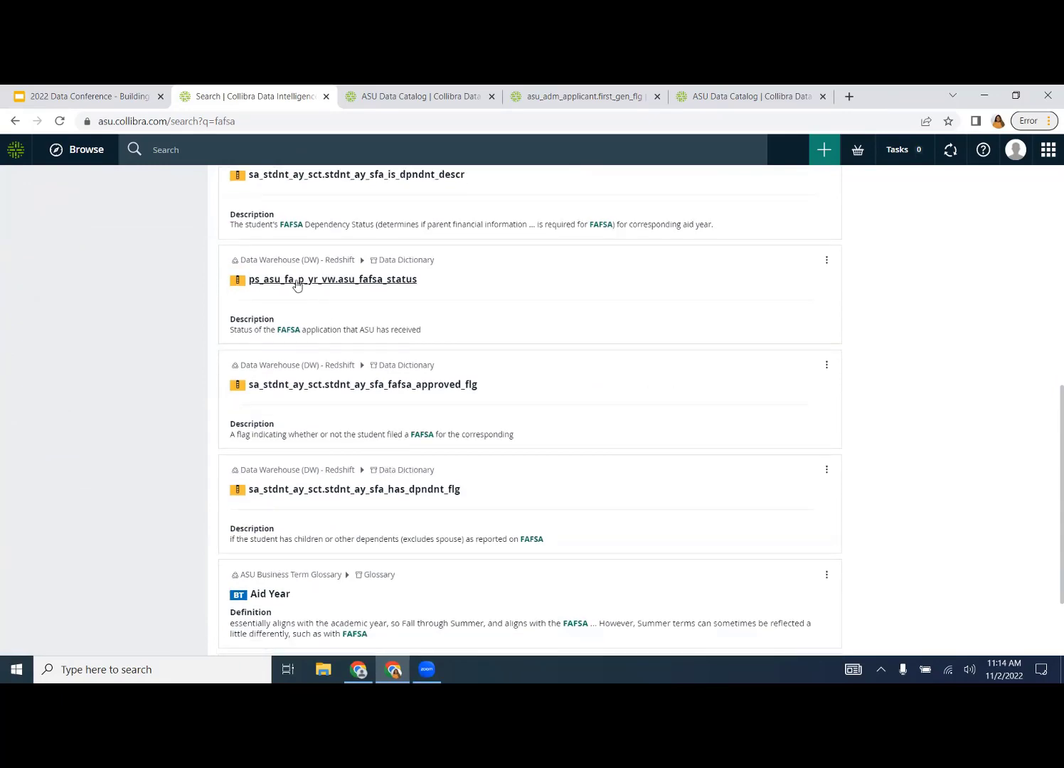
pyautogui.scroll(5, 291, 283)
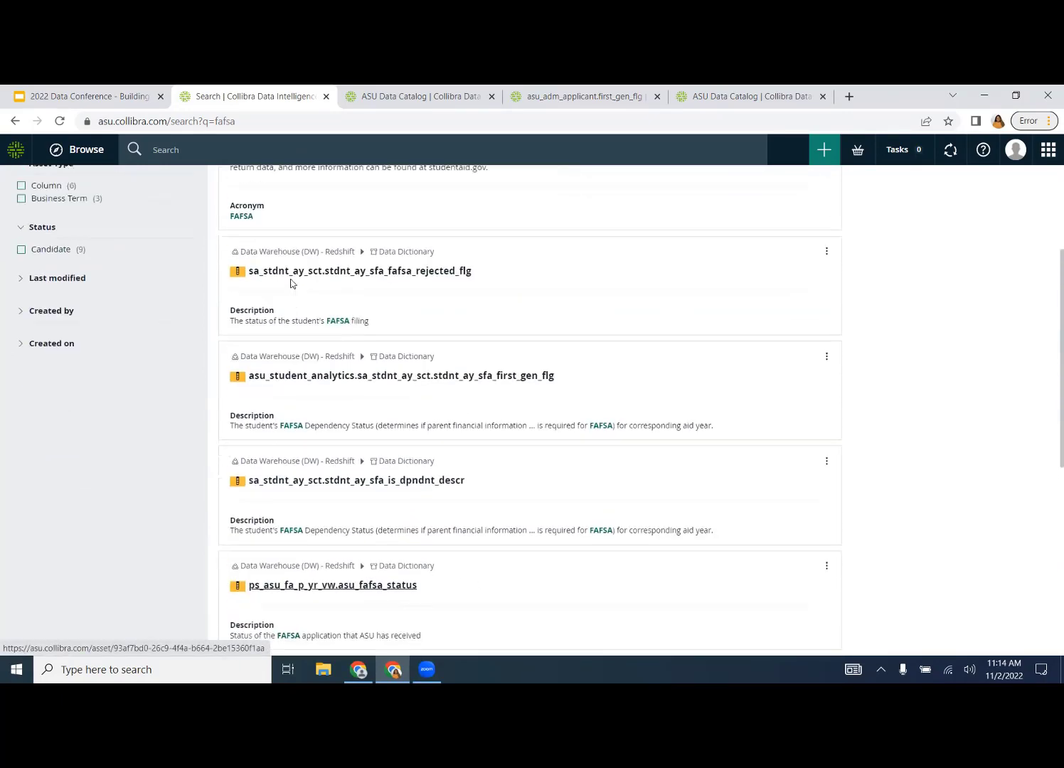
pyautogui.click(259, 222)
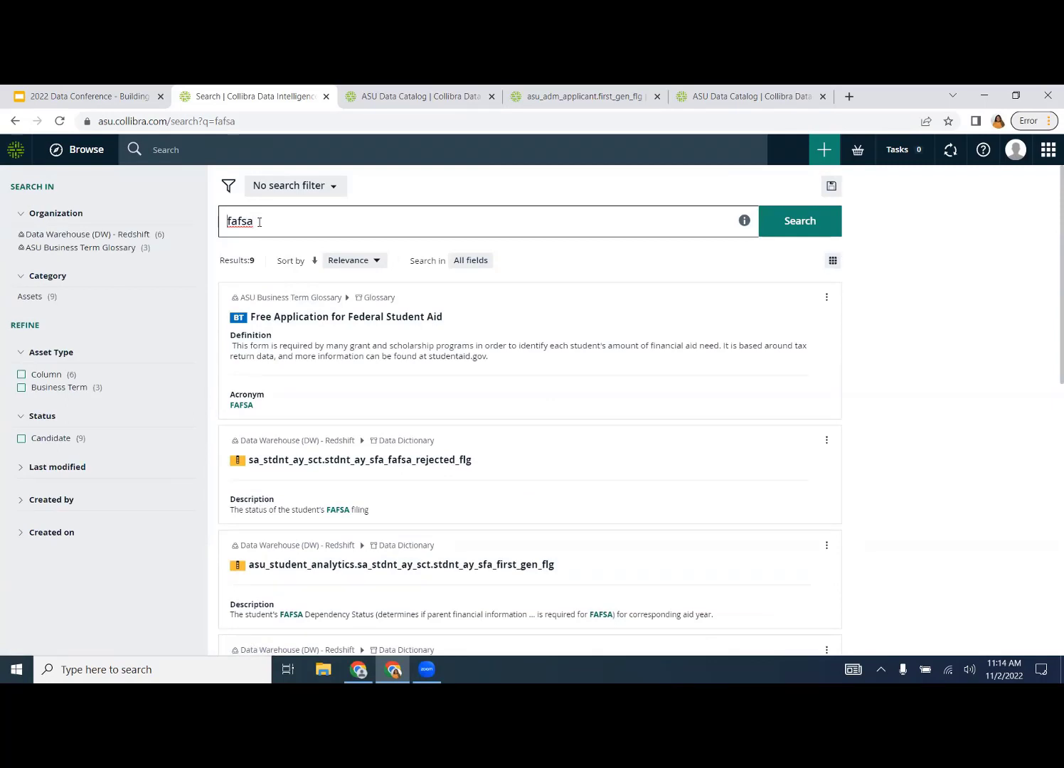
# - Wrap fafsa in asterisks and rerun the search as *fafsa*, raising results from 9 to 34
pyautogui.write('*')
pyautogui.click(260, 221)
pyautogui.write('*')
pyautogui.press('Return')
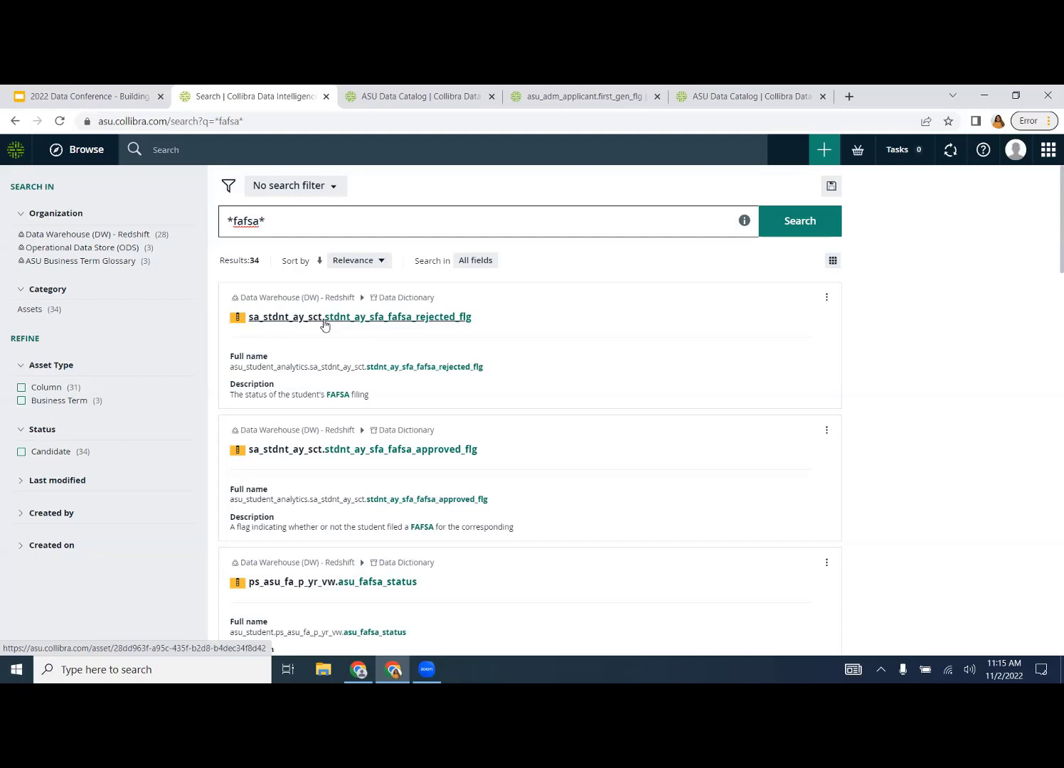
# - Delete and retype the trailing and leading asterisks around the *fafsa* search term
pyautogui.press('BackSpace')
pyautogui.write('*')
pyautogui.press('Left')
pyautogui.press('Left')
pyautogui.press('Left')
pyautogui.press('Left')
pyautogui.press('Left')
pyautogui.press('BackSpace')
pyautogui.write('*')
# - Replace fafsa with ay to search *ay*, then scroll the 4961 matching results
pyautogui.moveTo(261, 221); pyautogui.dragTo(235, 222)
pyautogui.write('ay')
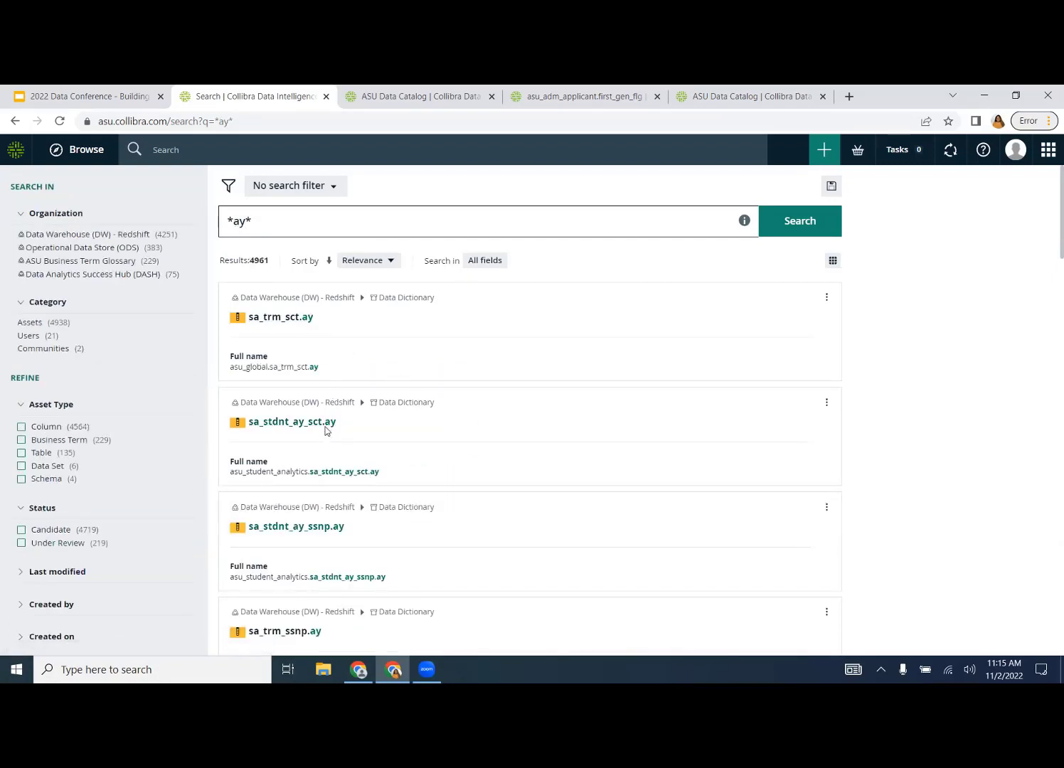
pyautogui.scroll(-2, 323, 464)
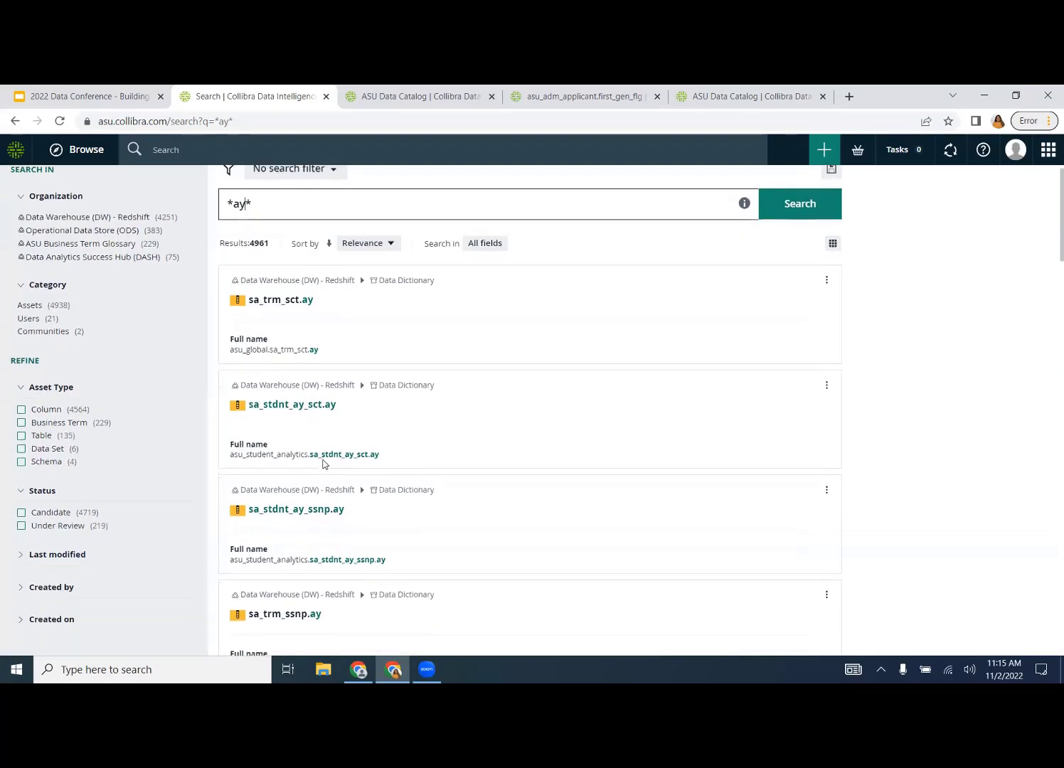
pyautogui.scroll(2, 323, 464)
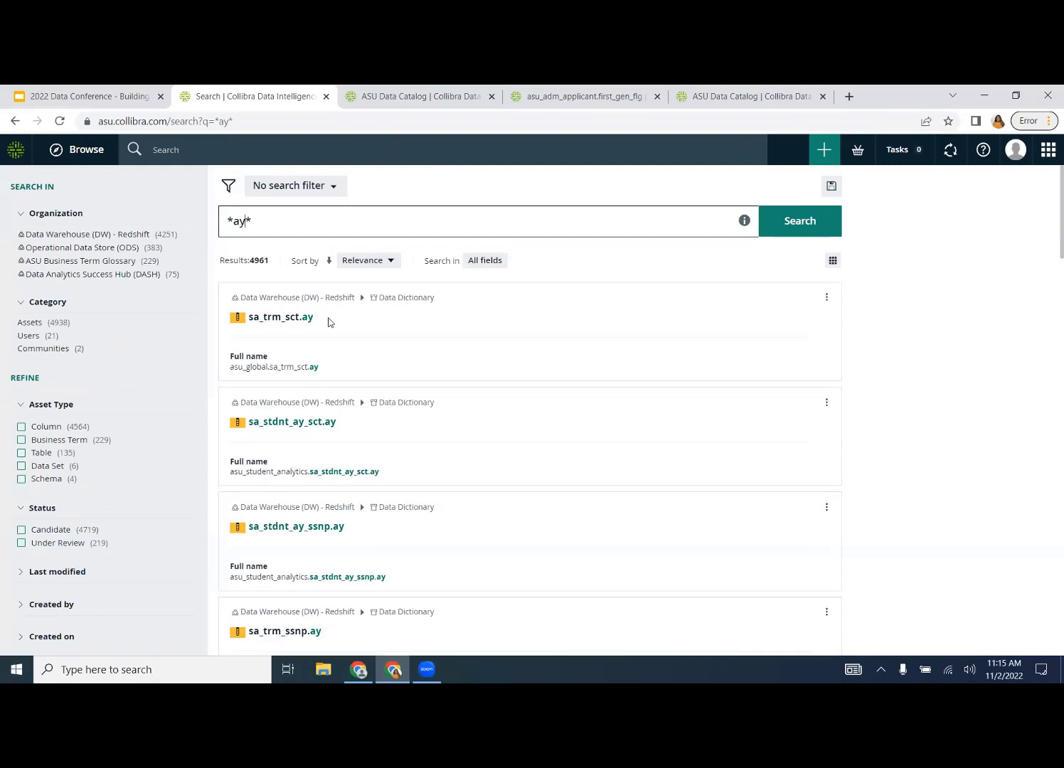
pyautogui.scroll(-5, 328, 322)
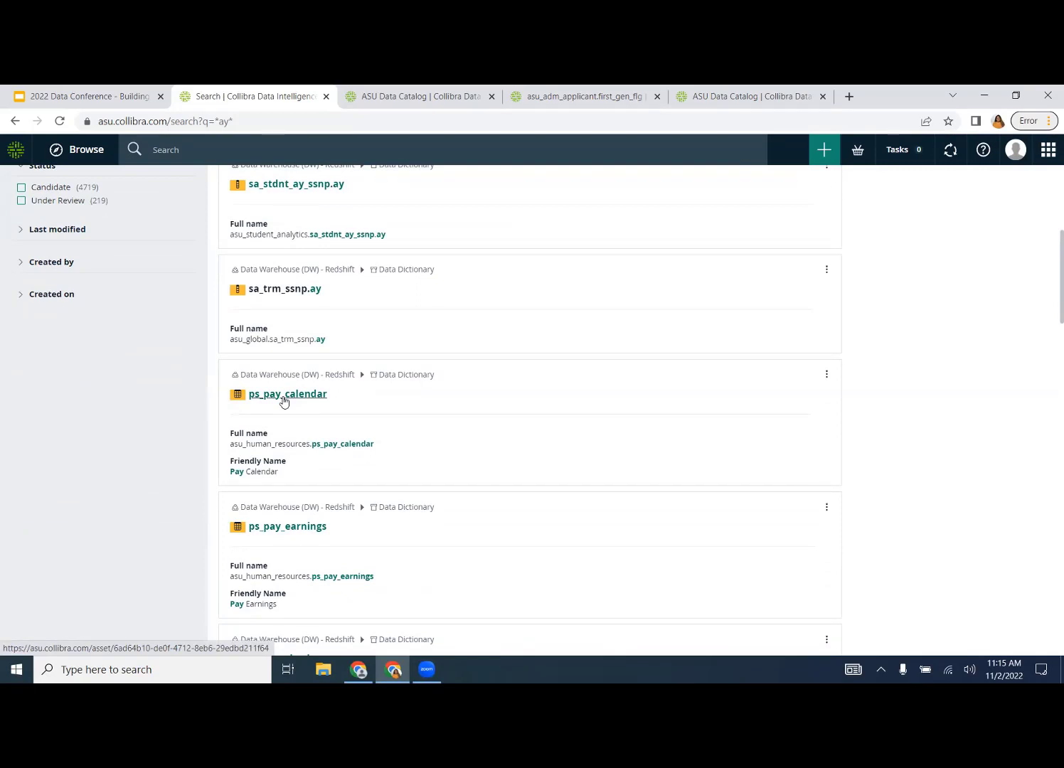
pyautogui.scroll(5, 283, 403)
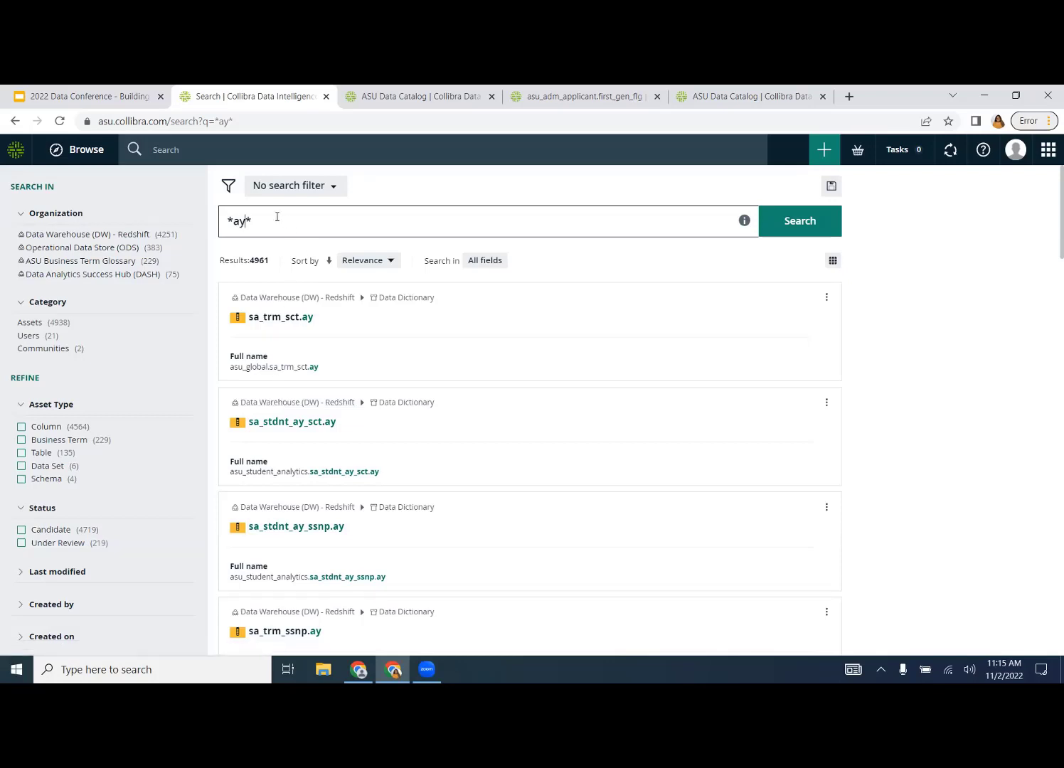
# - From the *ay* results, open the ps_pay_calendar table with its empty description, then return to the slides
pyautogui.click(108, 105)
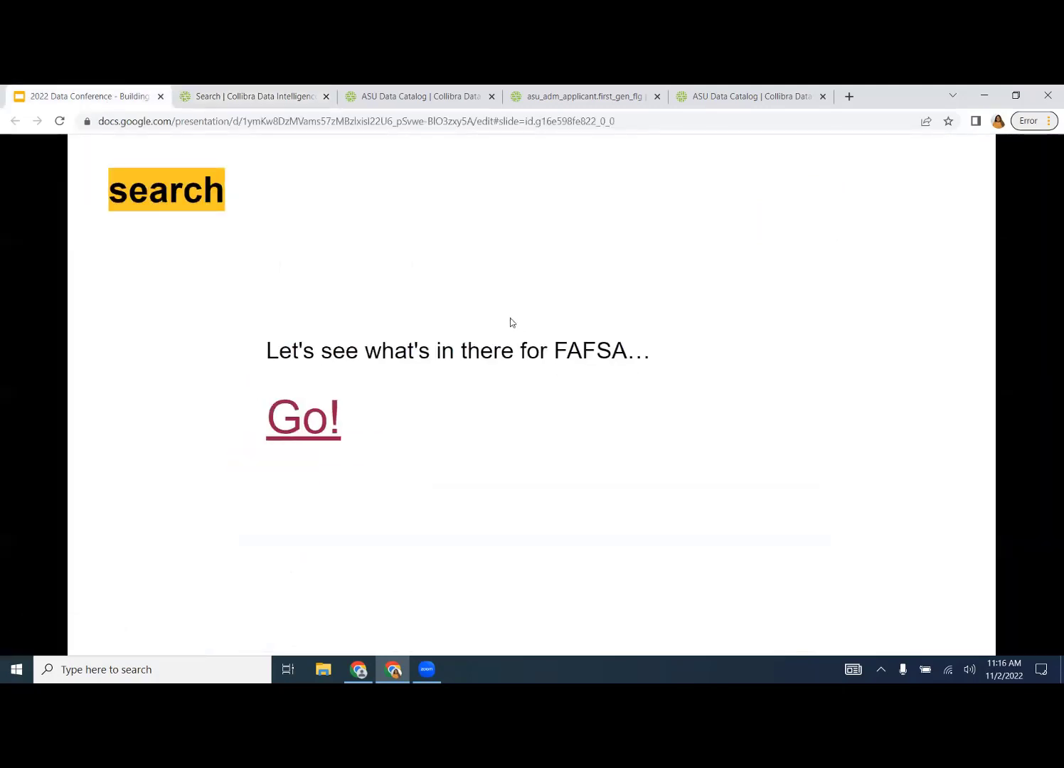
pyautogui.click(324, 108)
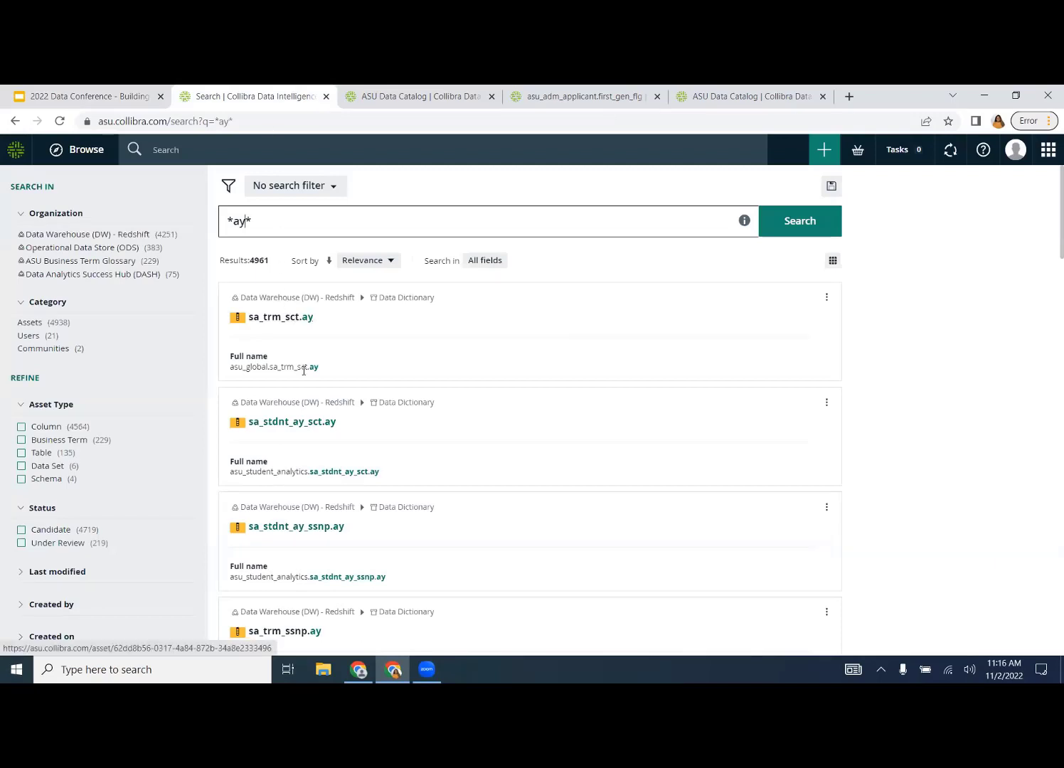
pyautogui.scroll(-6, 304, 370)
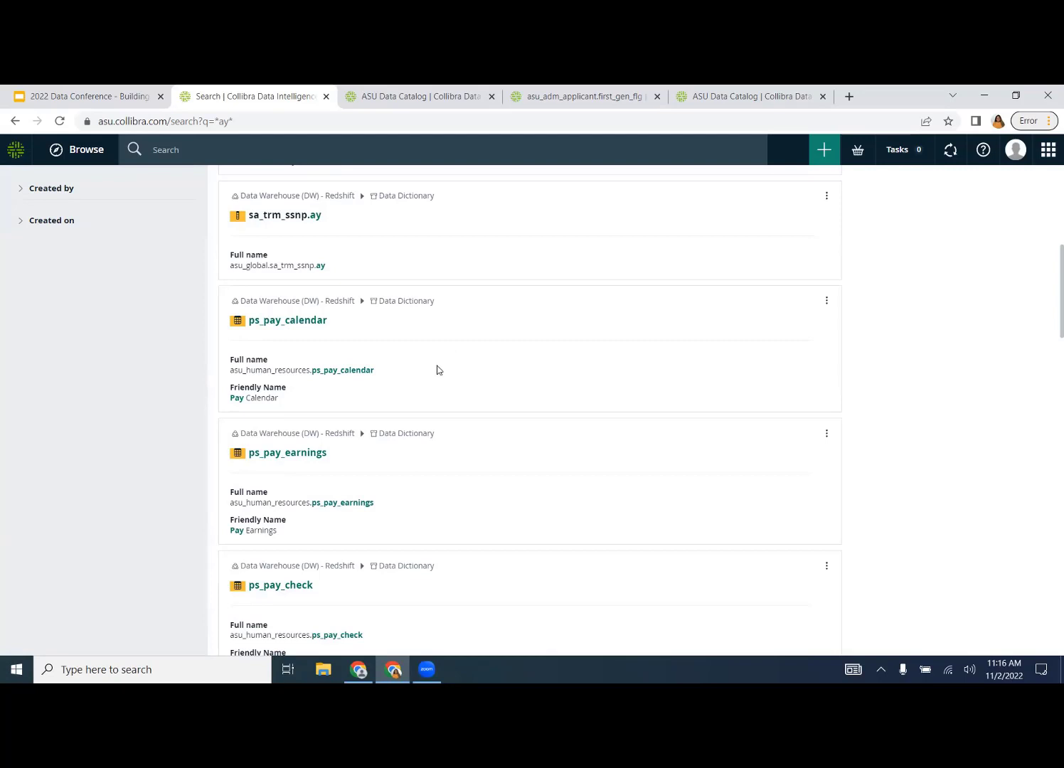
pyautogui.click(304, 320)
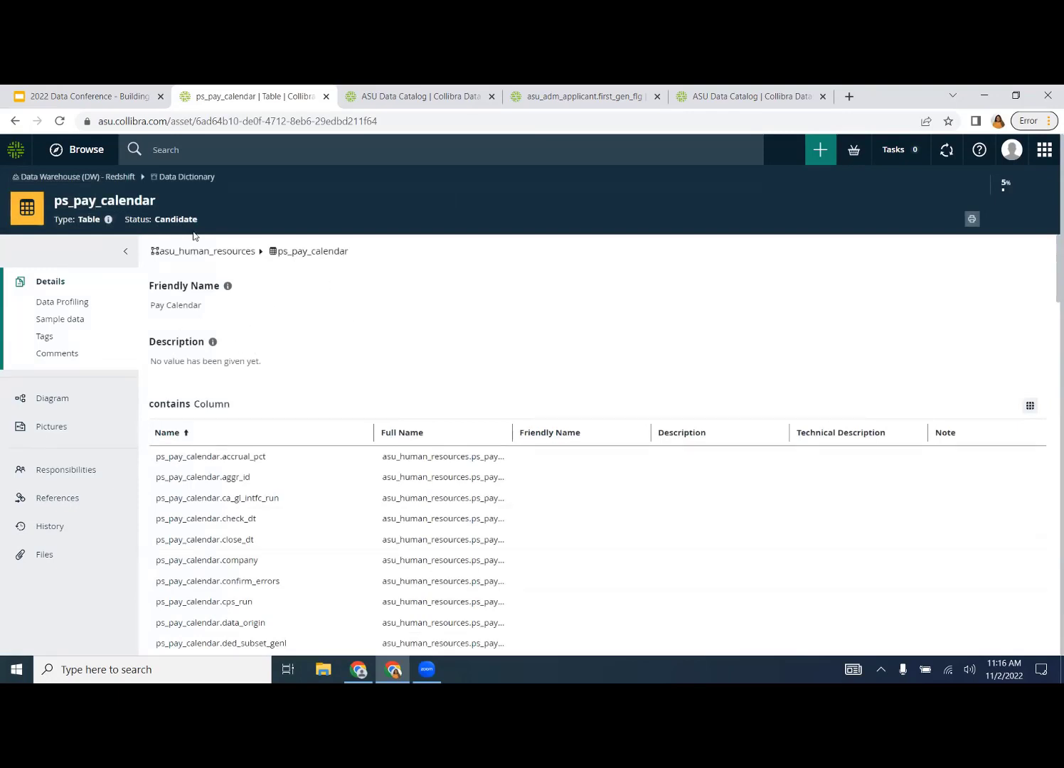
pyautogui.click(127, 98)
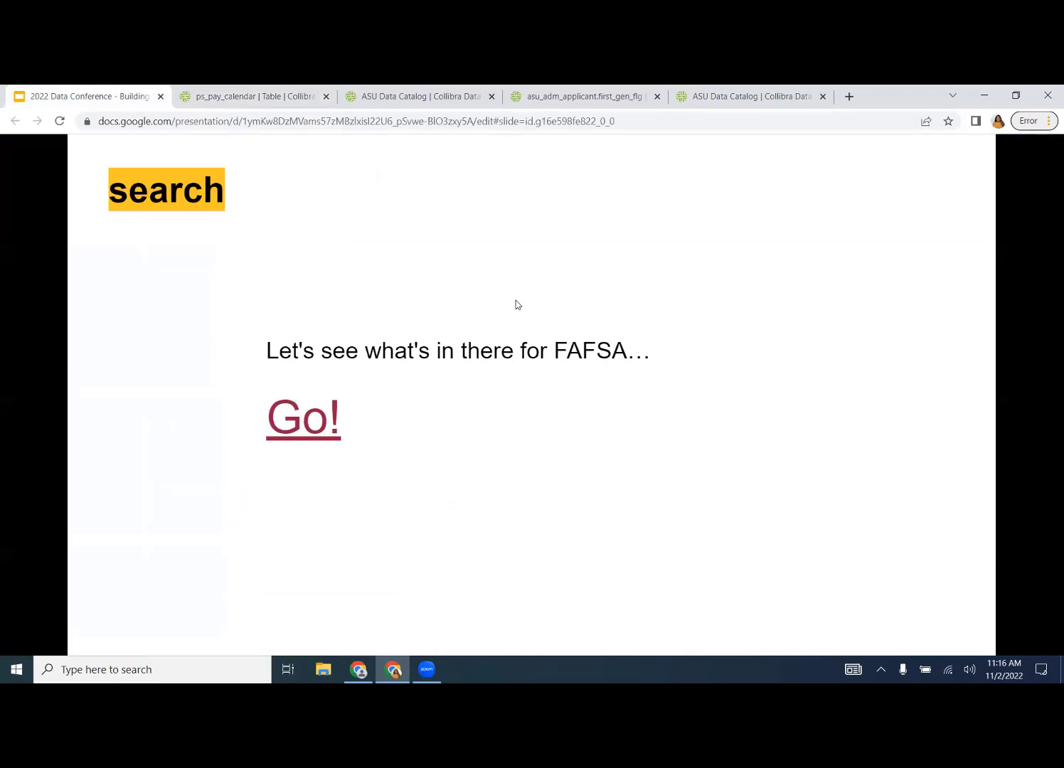
pyautogui.hotkey('ctrl', 'F5')
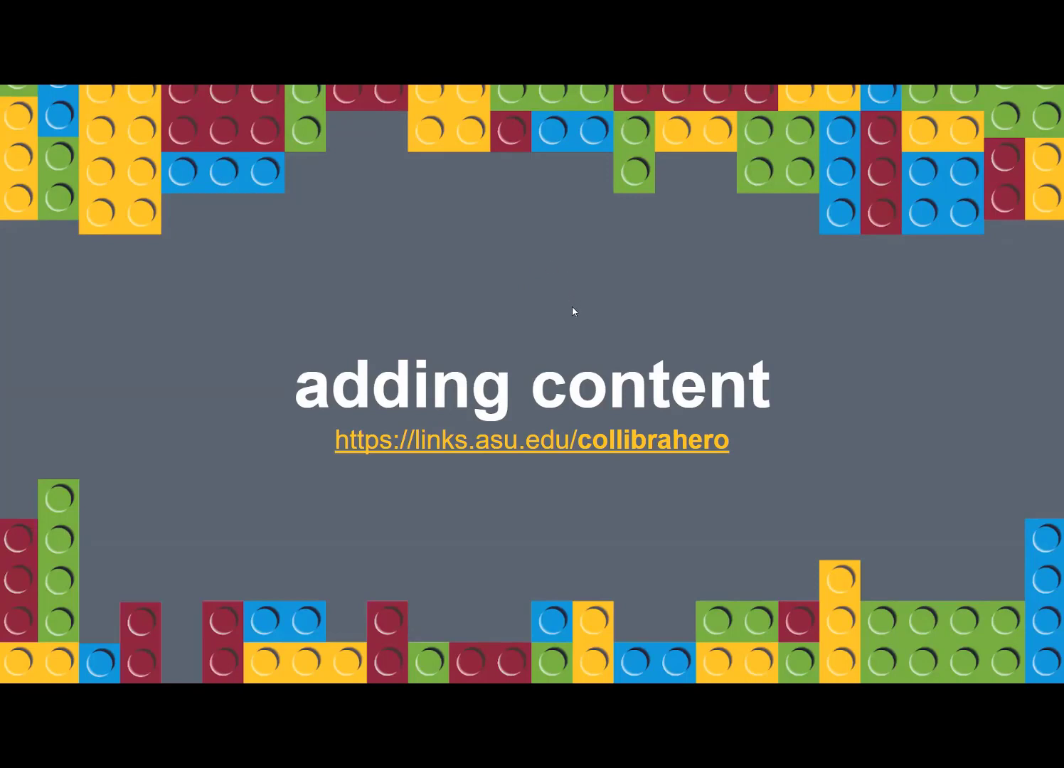
pyautogui.click(531, 441)
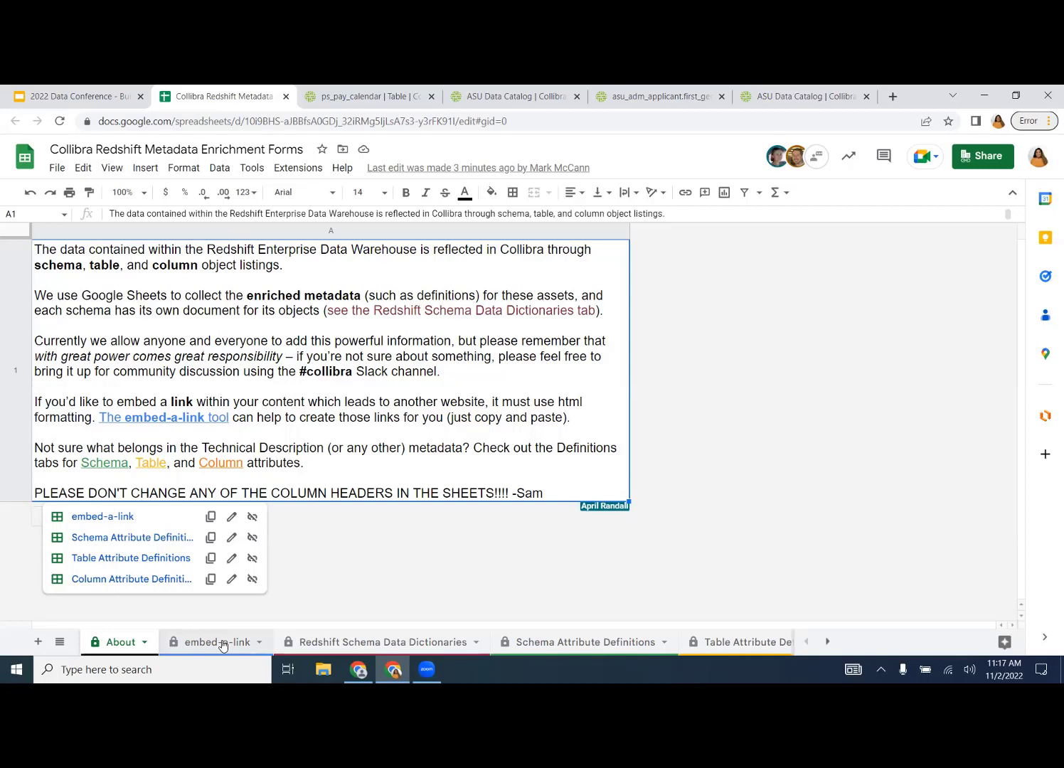
# - Inspect the embed-a-link URL, display text and html link formula in B3–B5, then move to Redshift Schema Data Dictionaries
pyautogui.click(223, 644)
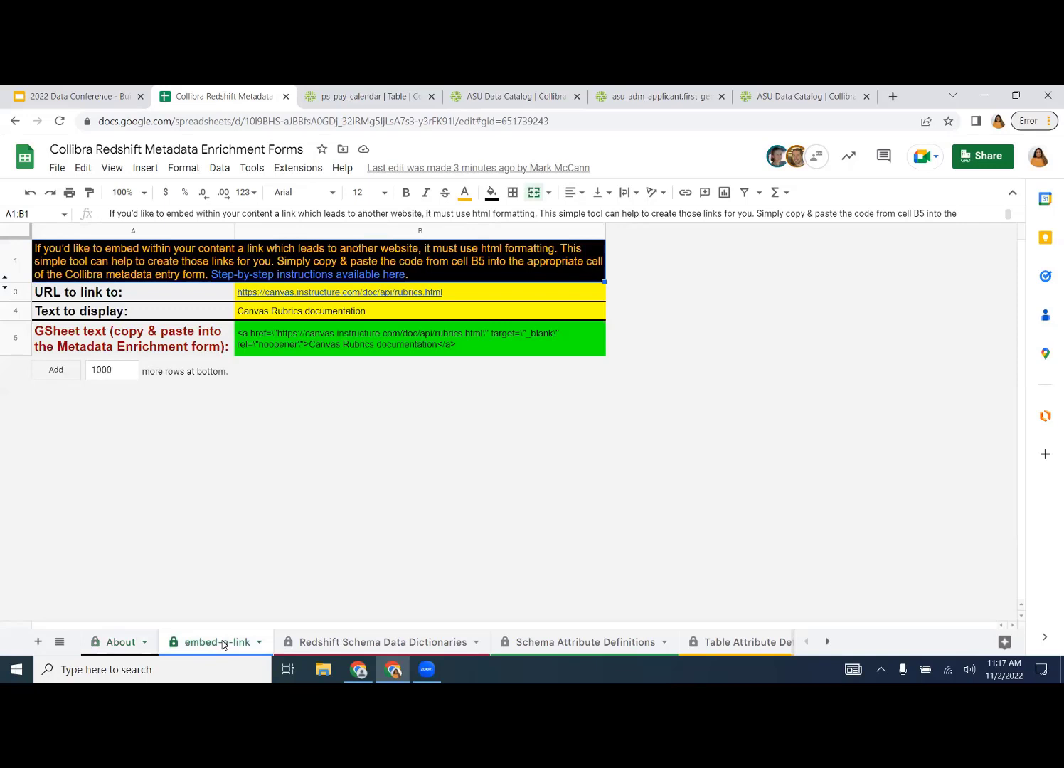
pyautogui.click(472, 294)
pyautogui.click(493, 313)
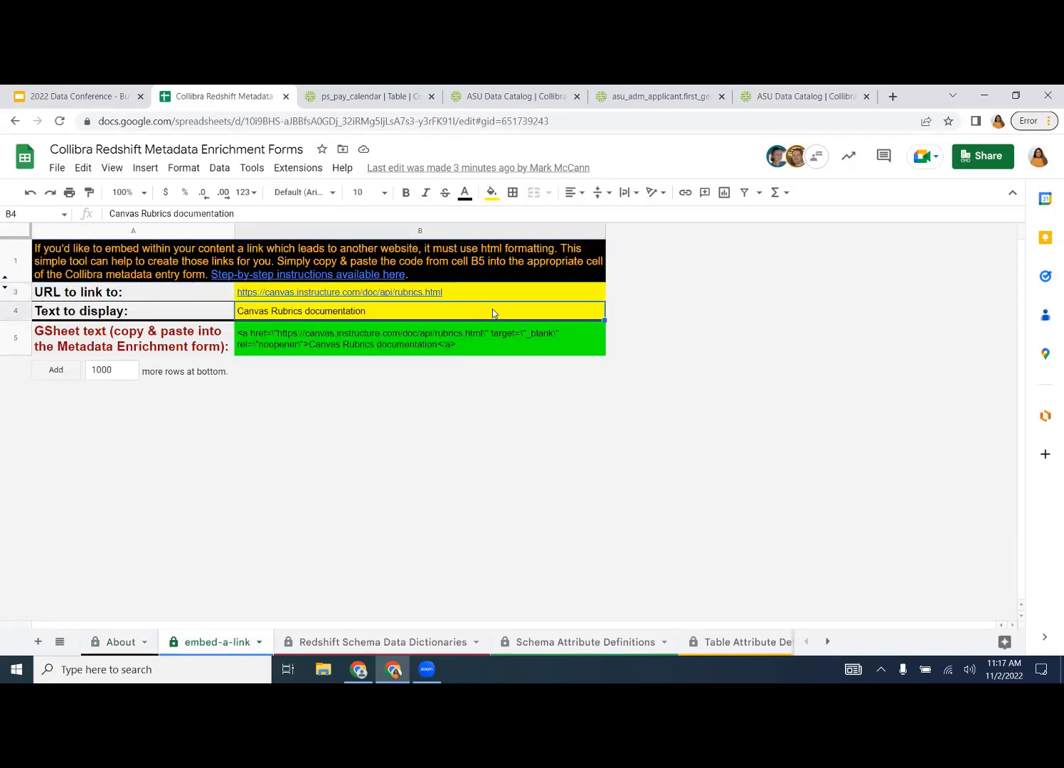
pyautogui.click(450, 342)
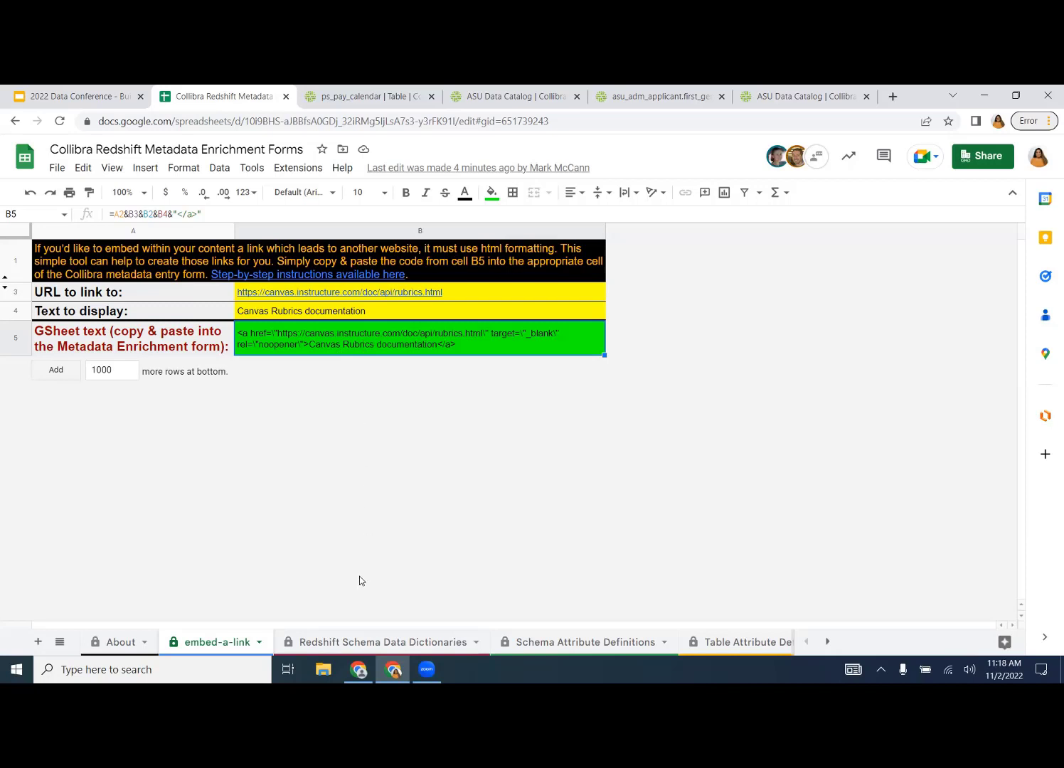
pyautogui.click(335, 643)
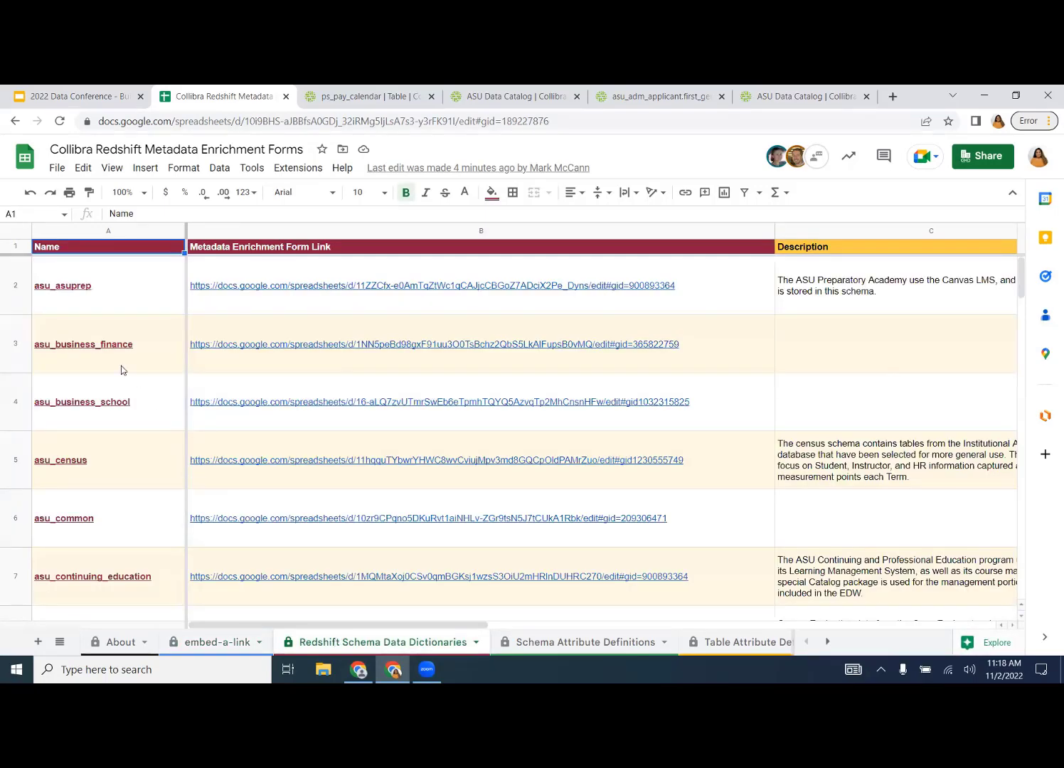
# - Scroll down and across the schema data dictionary columns to reach the asu_library entry in row 35
pyautogui.scroll(-3, 121, 370)
pyautogui.scroll(-15, 121, 370)
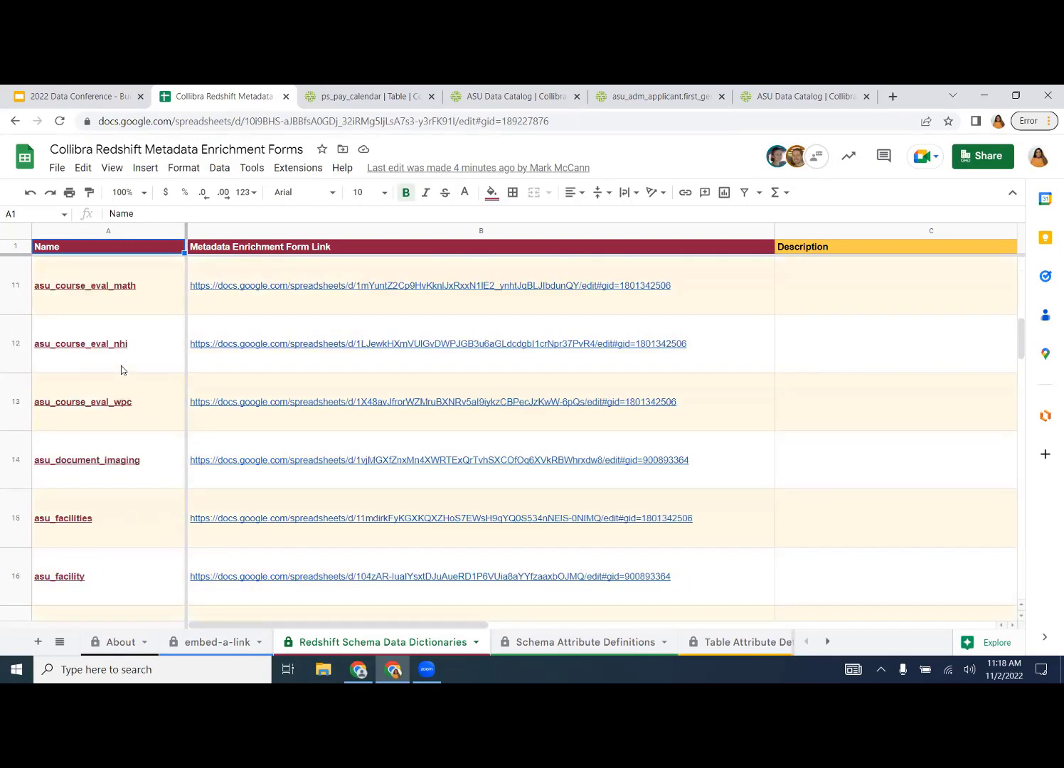
pyautogui.scroll(-8, 121, 370)
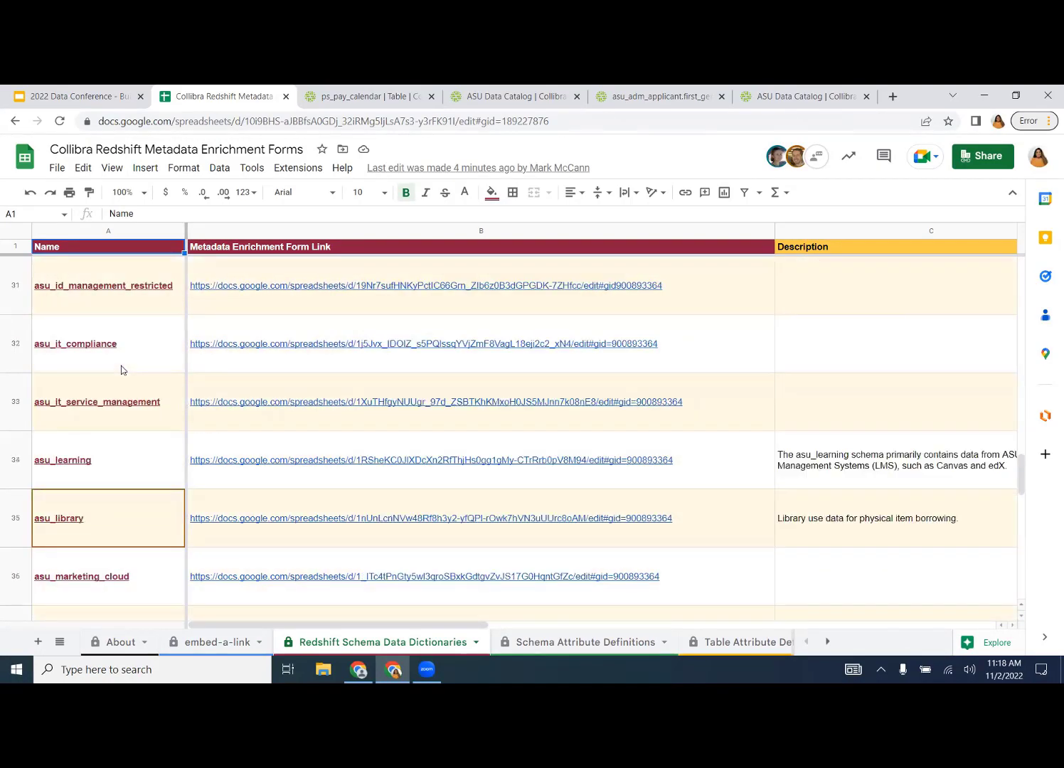
pyautogui.moveTo(245, 311)
pyautogui.moveTo(178, 311)
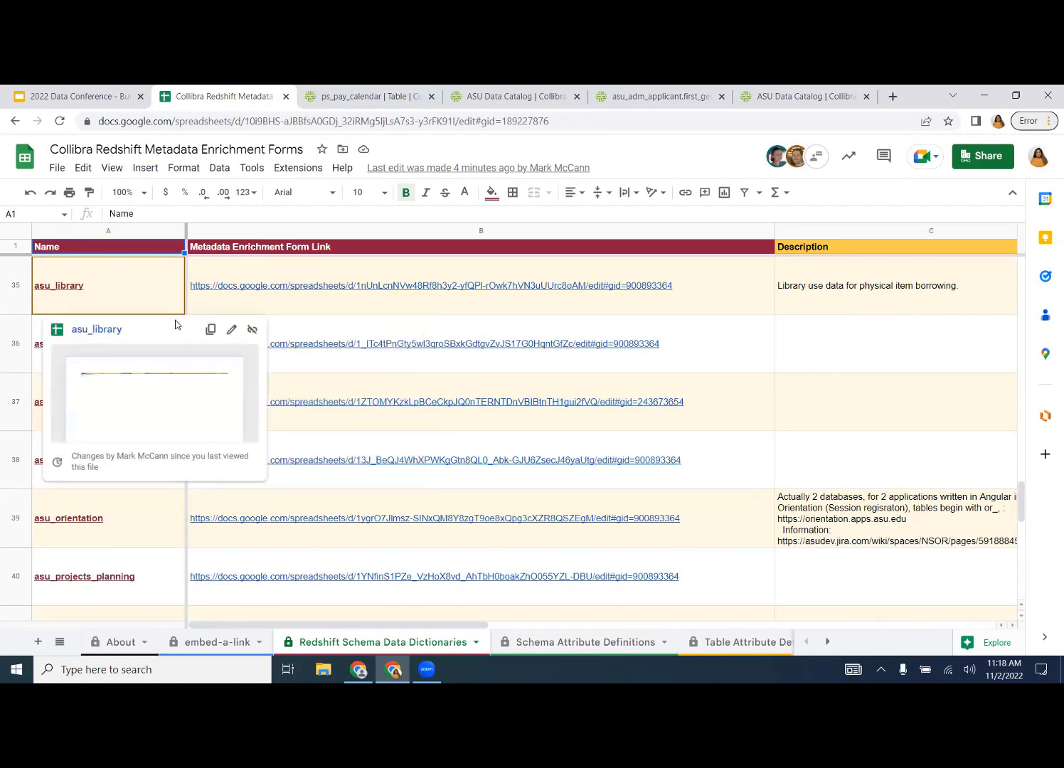
pyautogui.scroll(20, 473, 403)
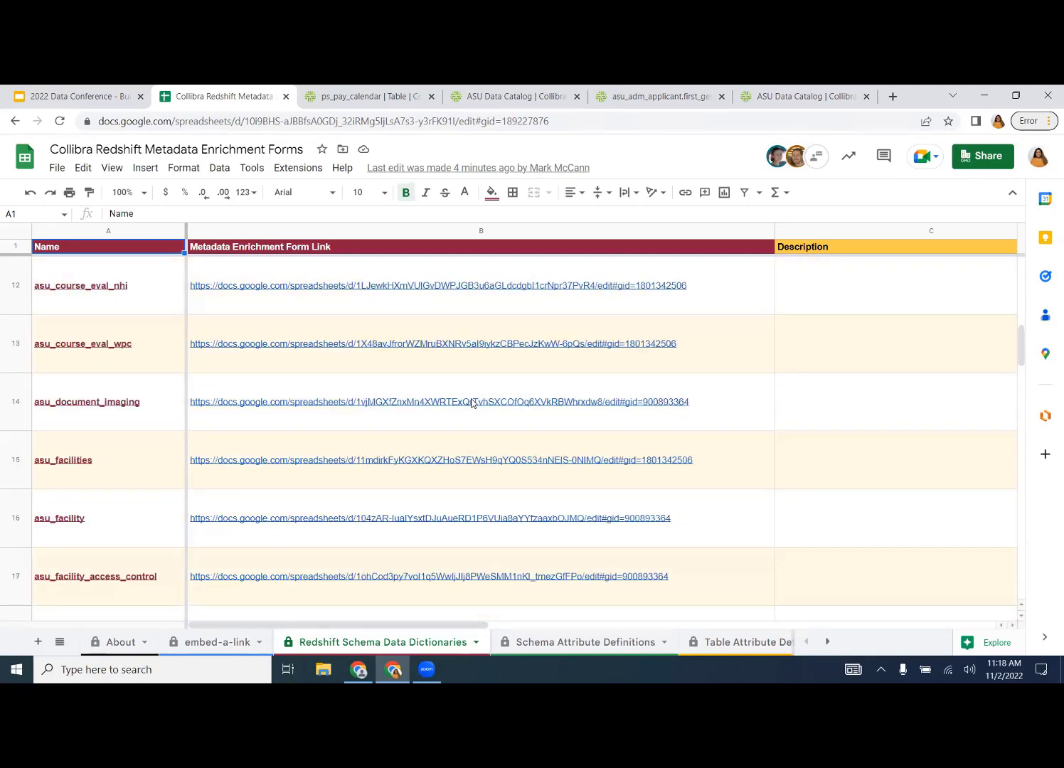
pyautogui.scroll(5, 473, 403)
pyautogui.scroll(5, 473, 403)
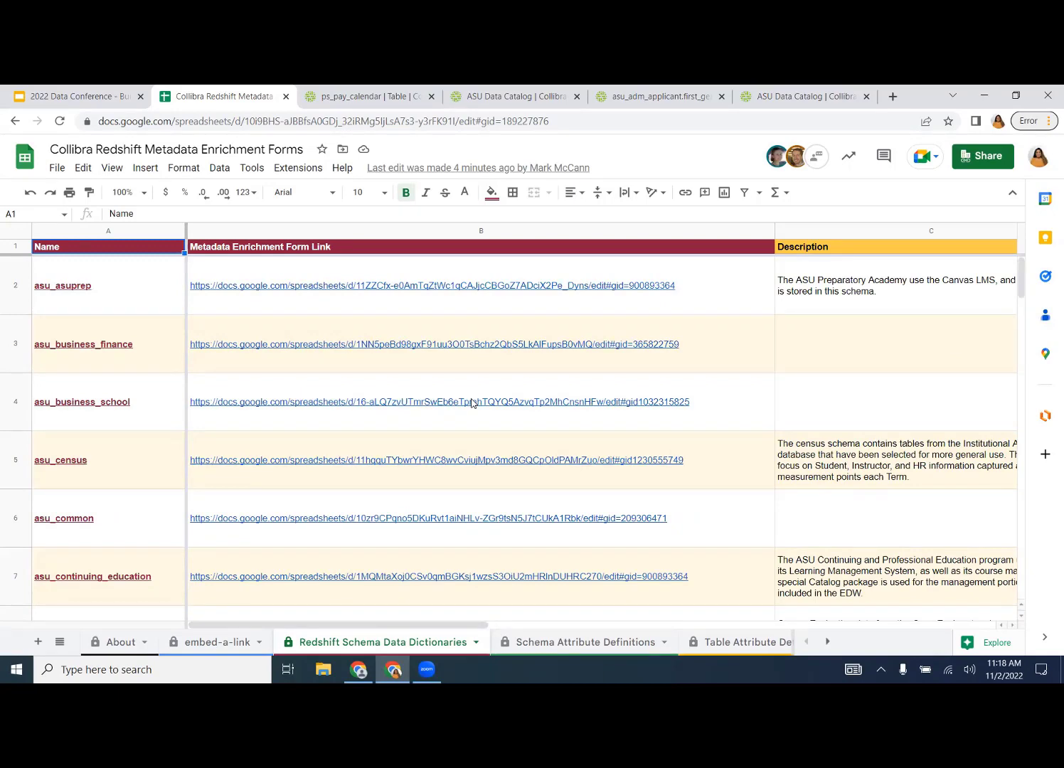
pyautogui.hscroll(5, 471, 403)
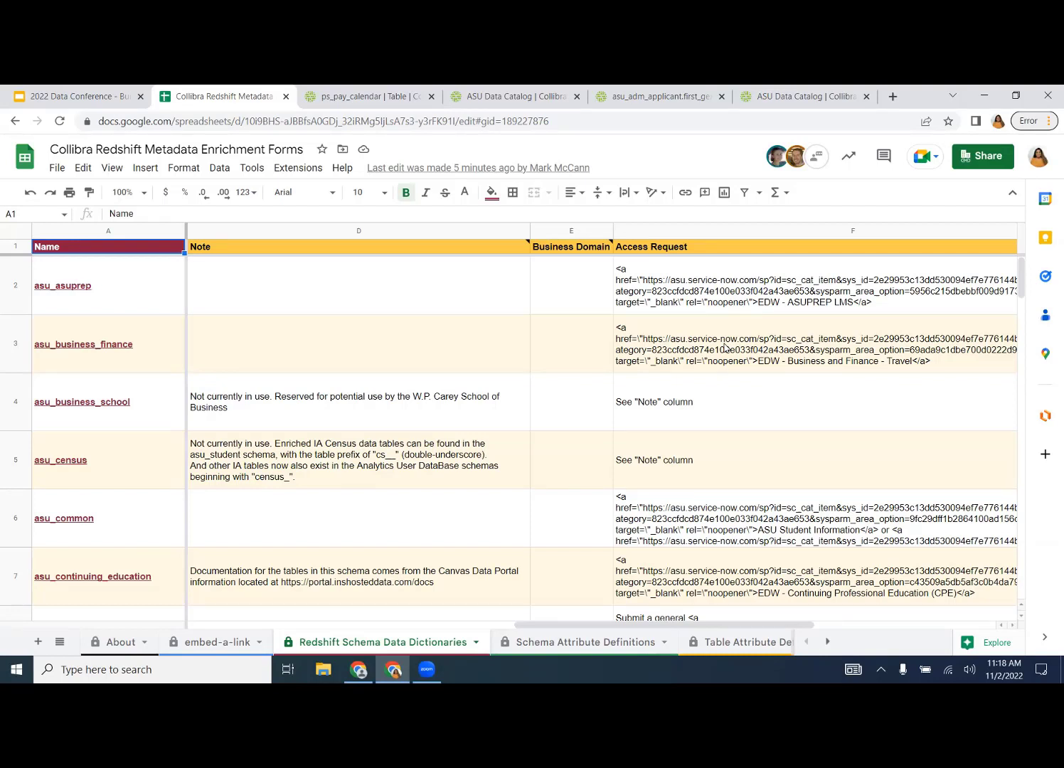
pyautogui.hscroll(10, 726, 348)
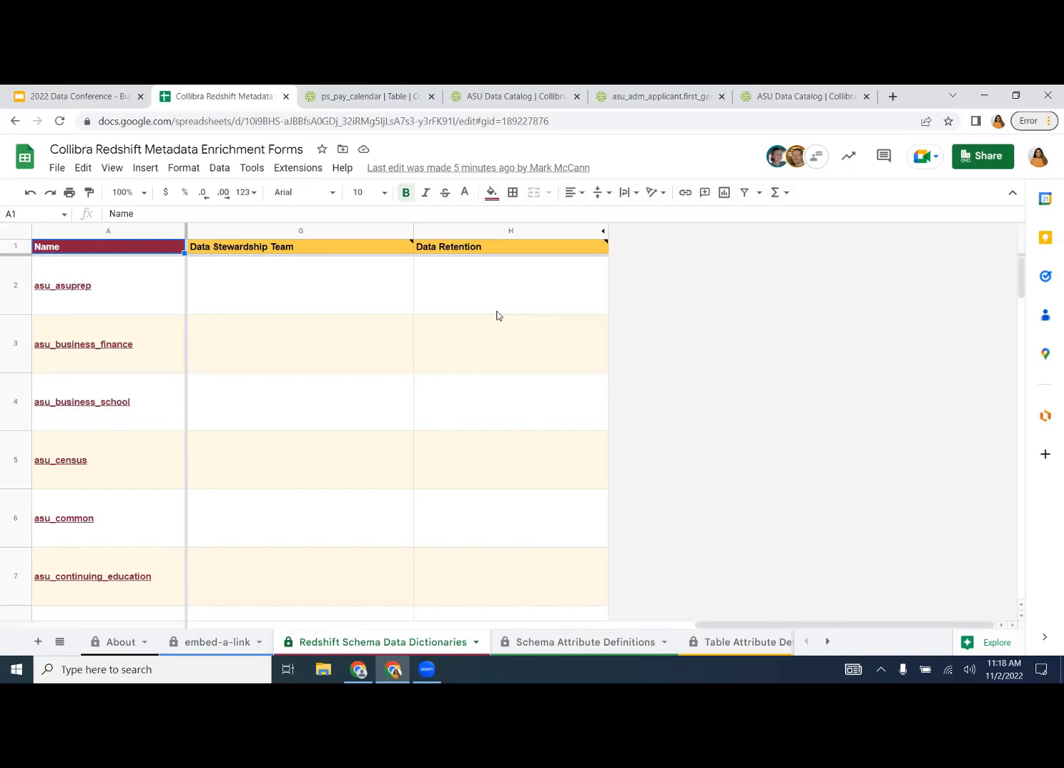
pyautogui.hscroll(-3, 497, 316)
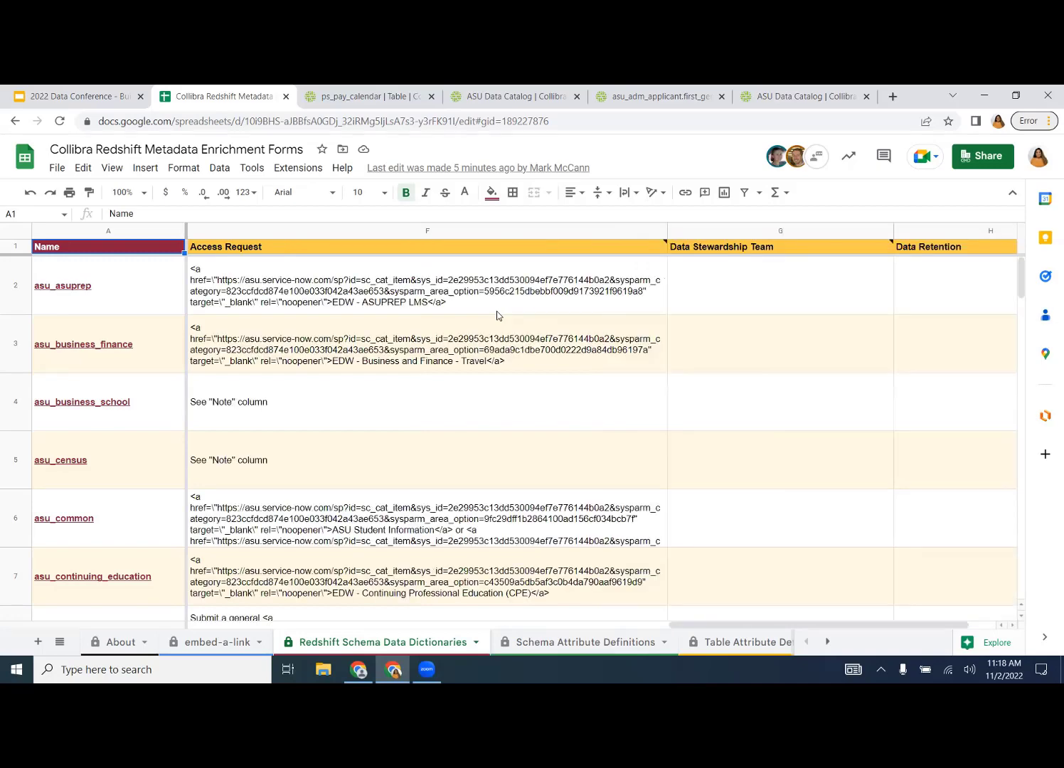
pyautogui.hscroll(-5, 497, 315)
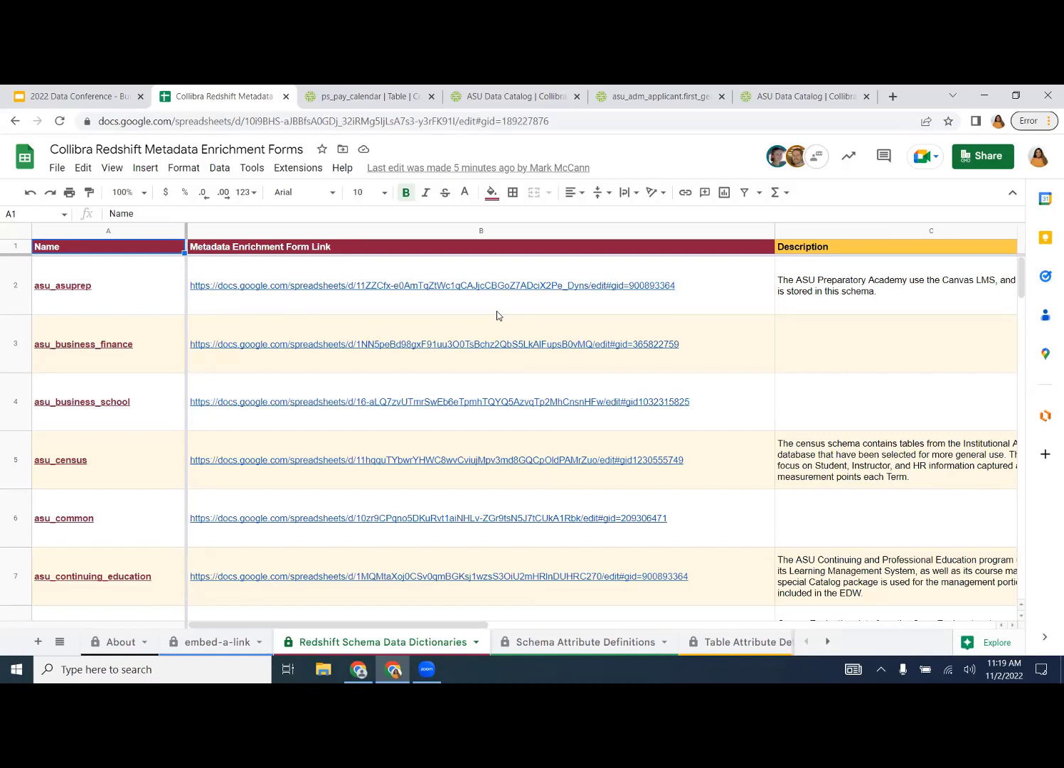
pyautogui.moveTo(149, 460)
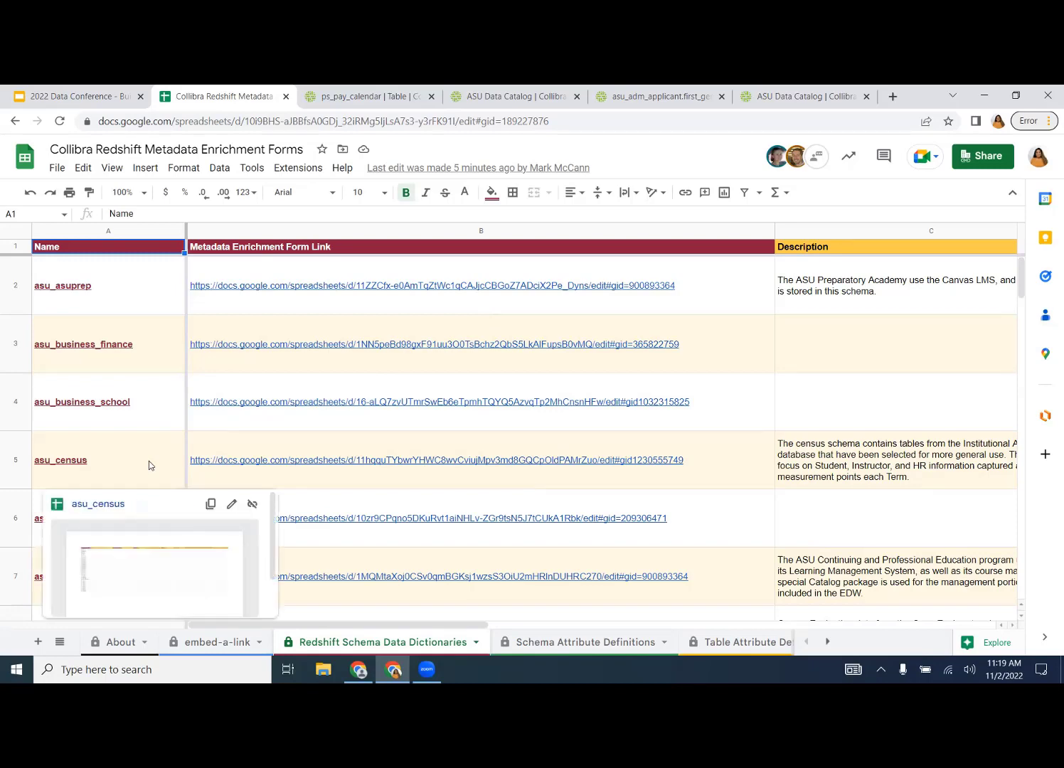
pyautogui.scroll(-5, 149, 460)
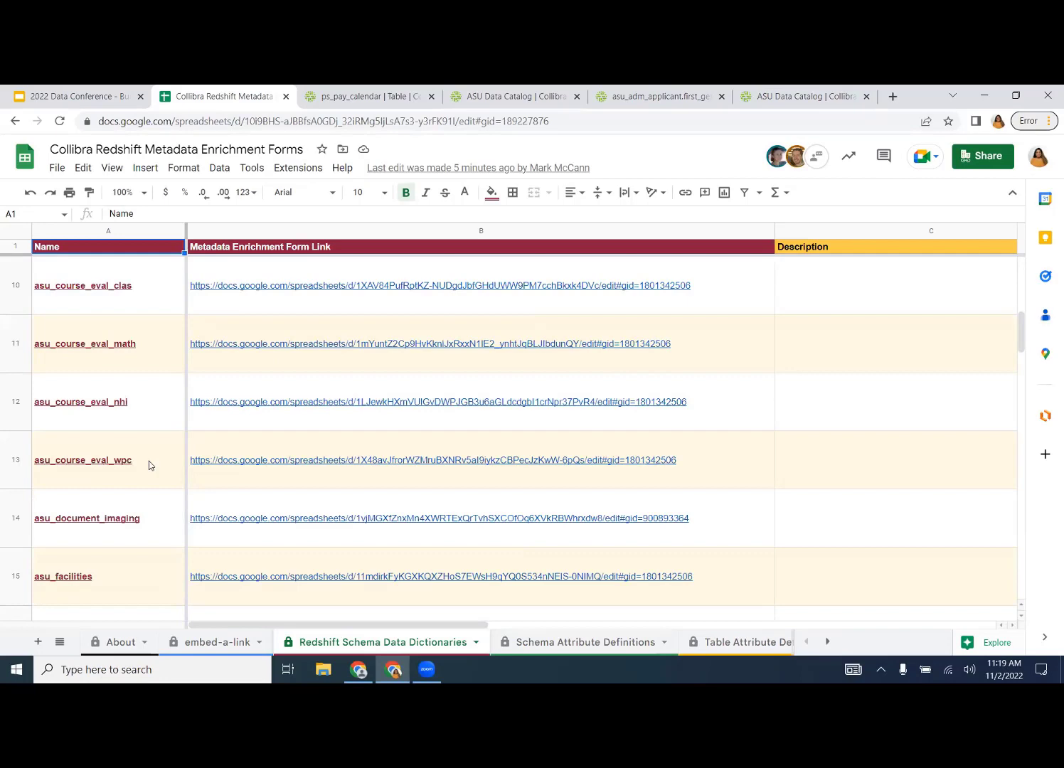
pyautogui.scroll(-1, 149, 460)
pyautogui.scroll(5, 148, 460)
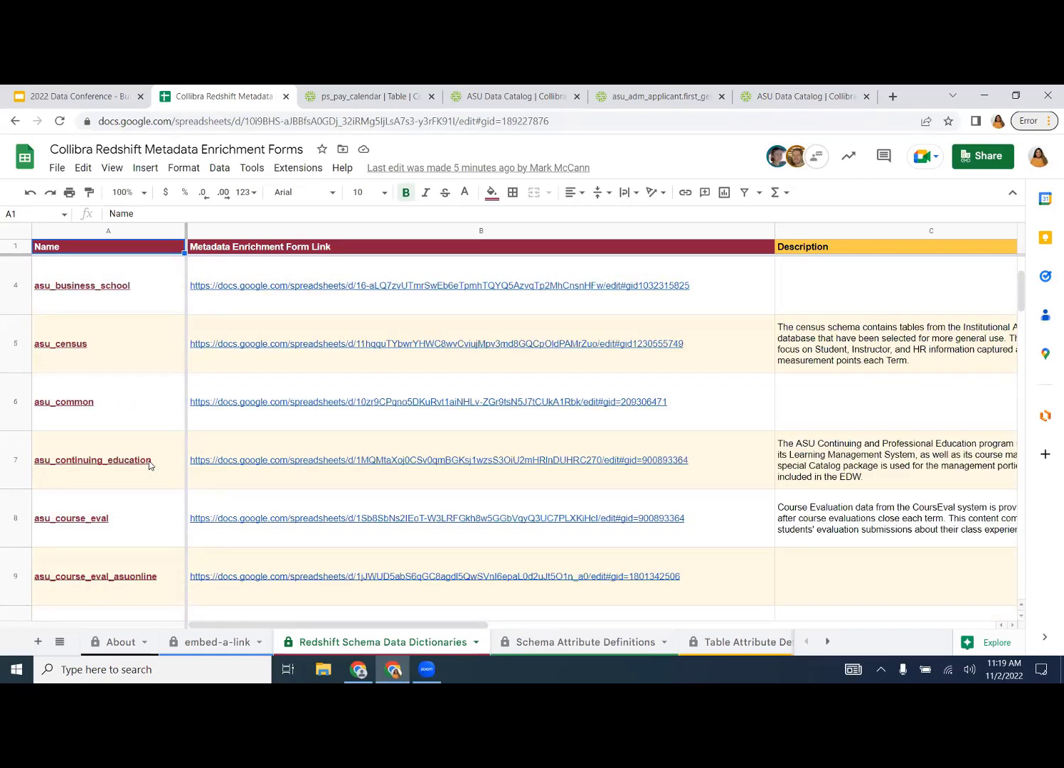
pyautogui.hscroll(3, 149, 460)
pyautogui.scroll(-1, 149, 466)
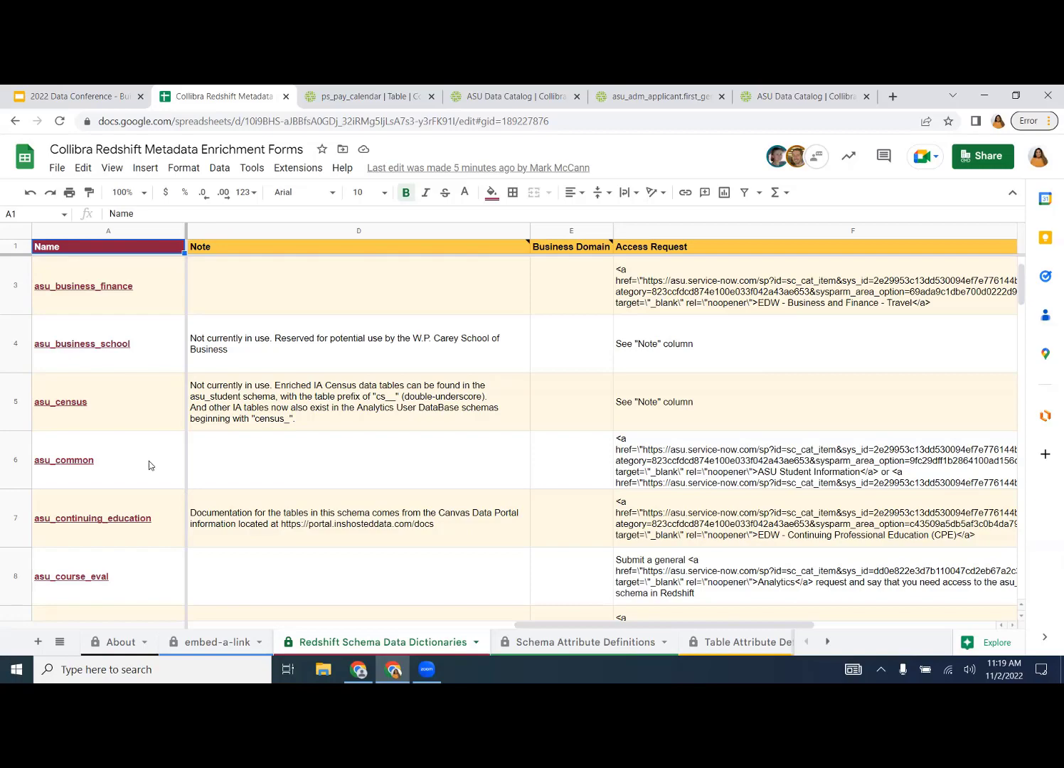
pyautogui.scroll(-15, 149, 461)
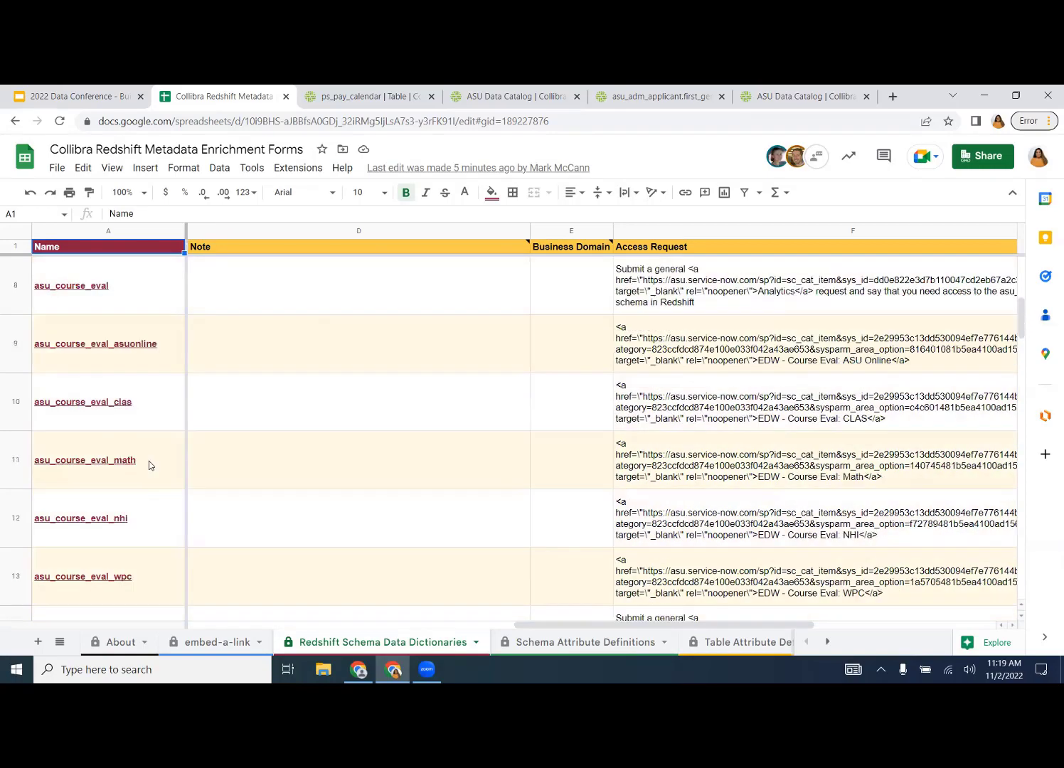
pyautogui.scroll(-6, 149, 460)
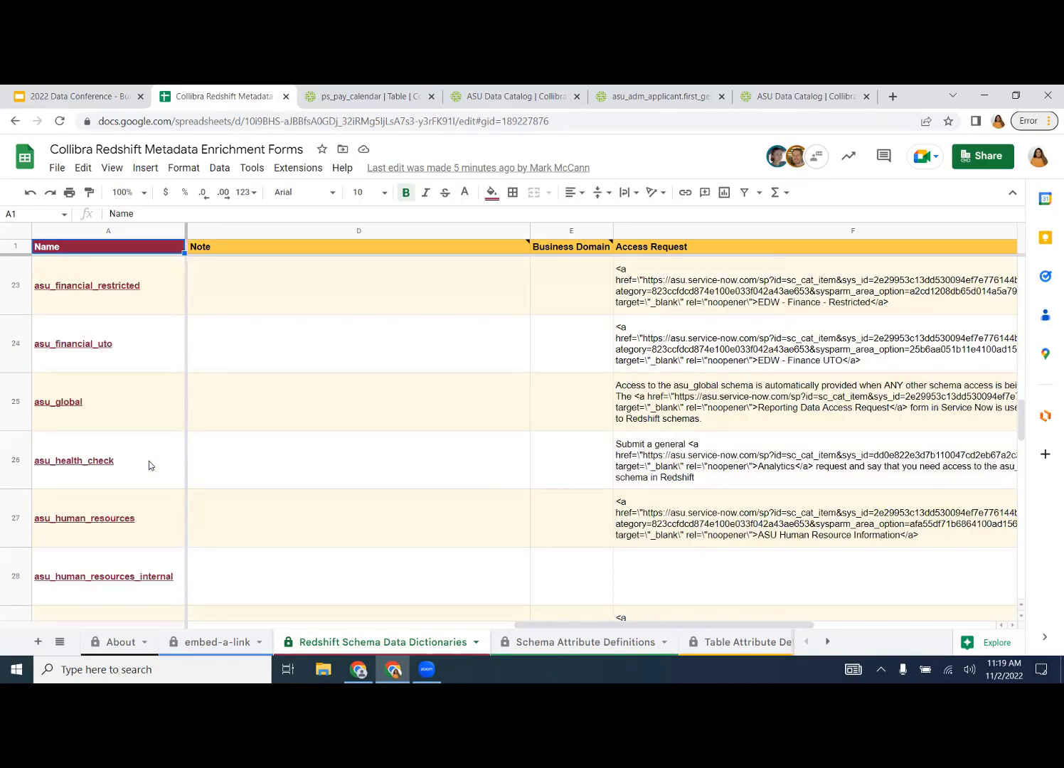
pyautogui.scroll(-2, 148, 466)
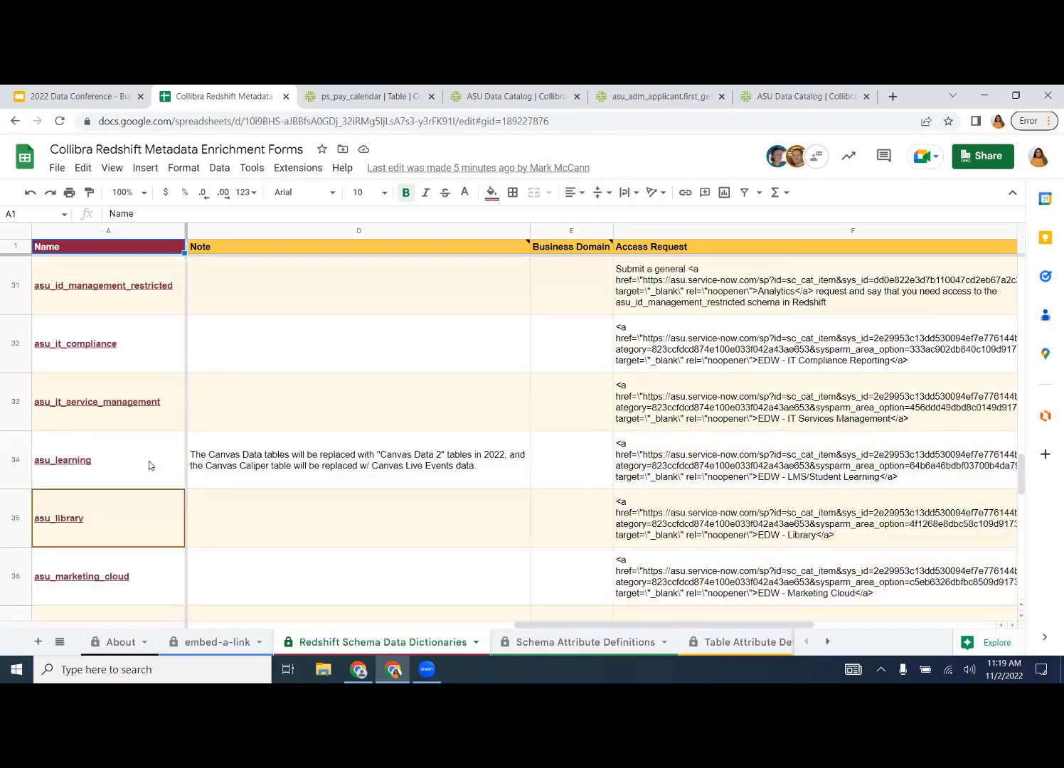
# - Open the asu_library enrichment workbook from A35, select lib_lc_class's Description cell, then return to the forms workbook
pyautogui.click(71, 525)
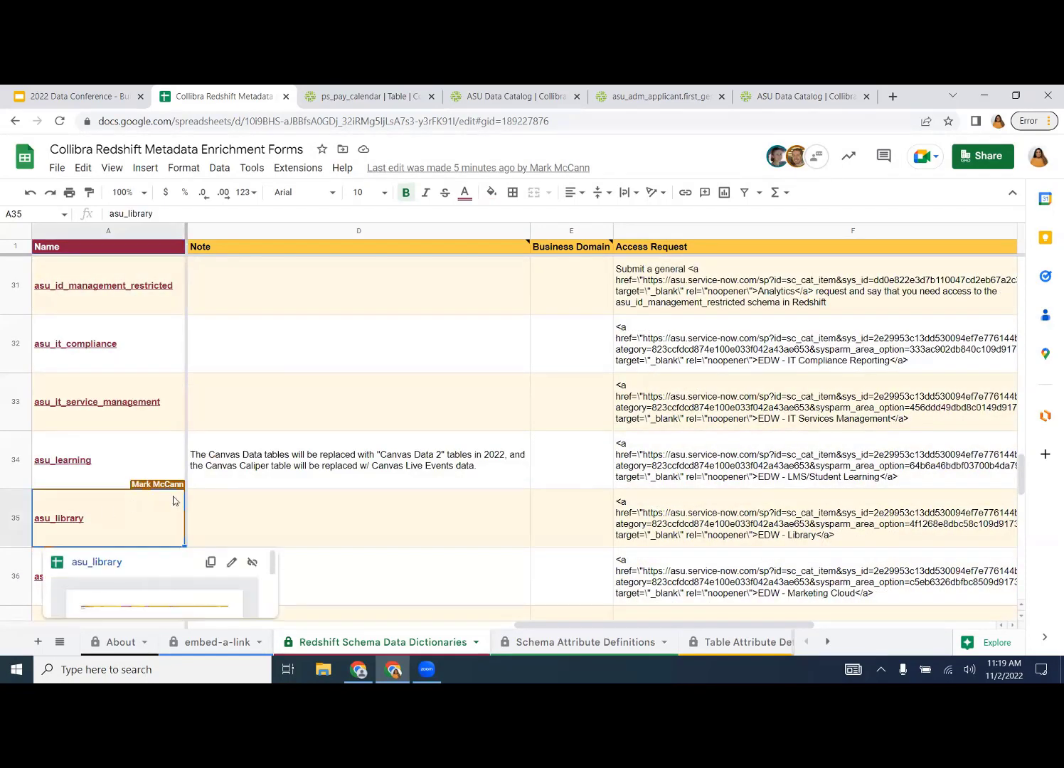
pyautogui.click(104, 564)
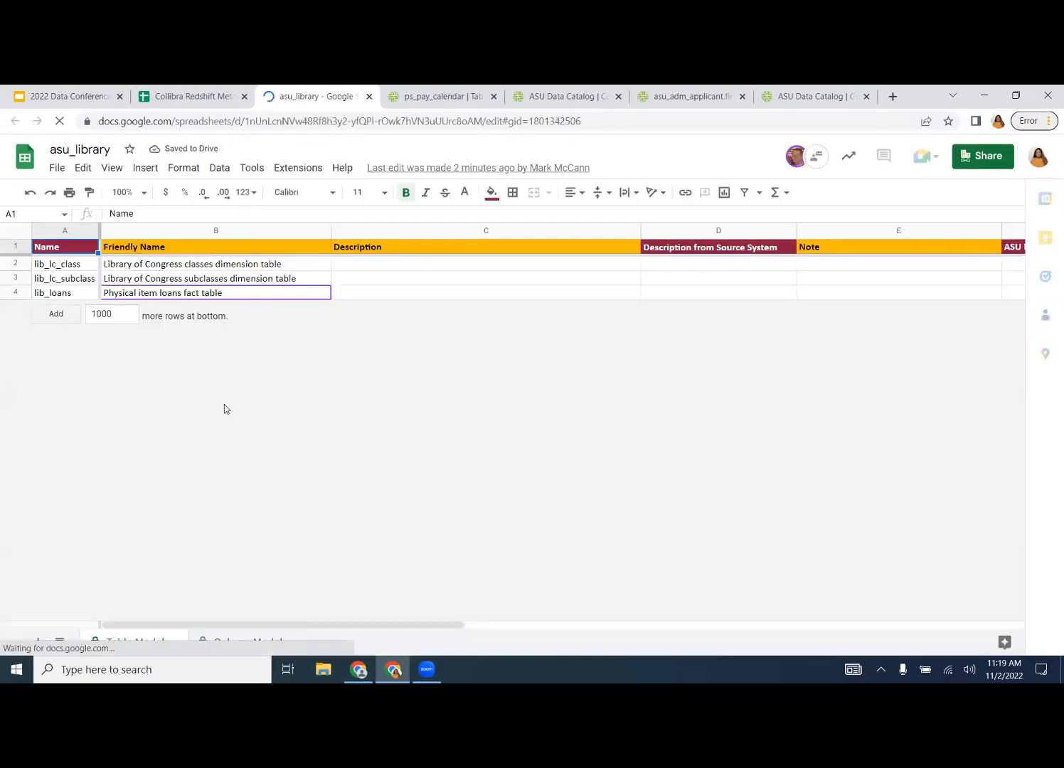
pyautogui.click(410, 269)
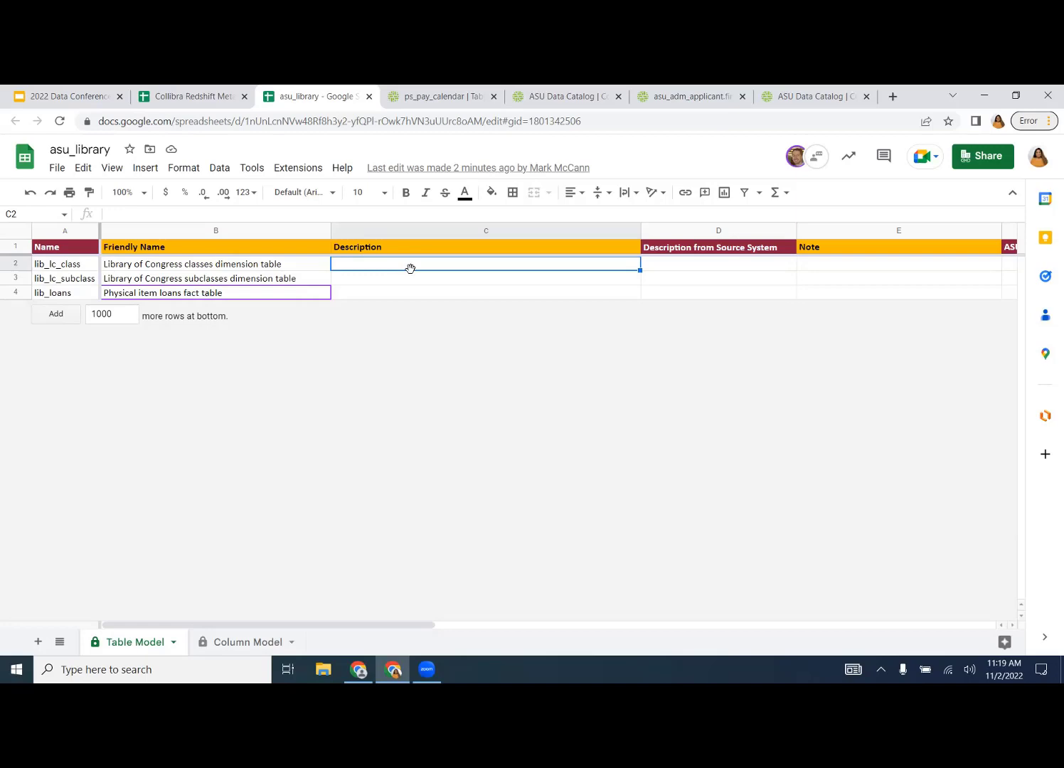
pyautogui.click(185, 100)
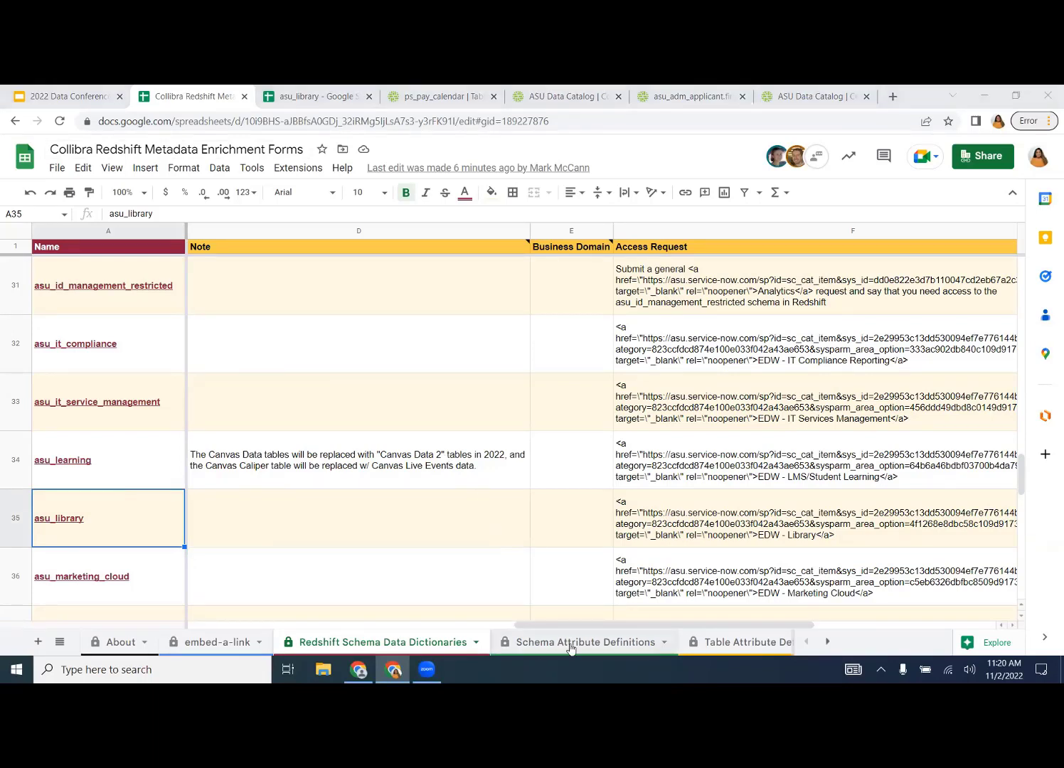
# - Reveal the later sheet tabs and open Schema Attribute Definitions, covering Name through Data Retention and id
pyautogui.click(825, 642)
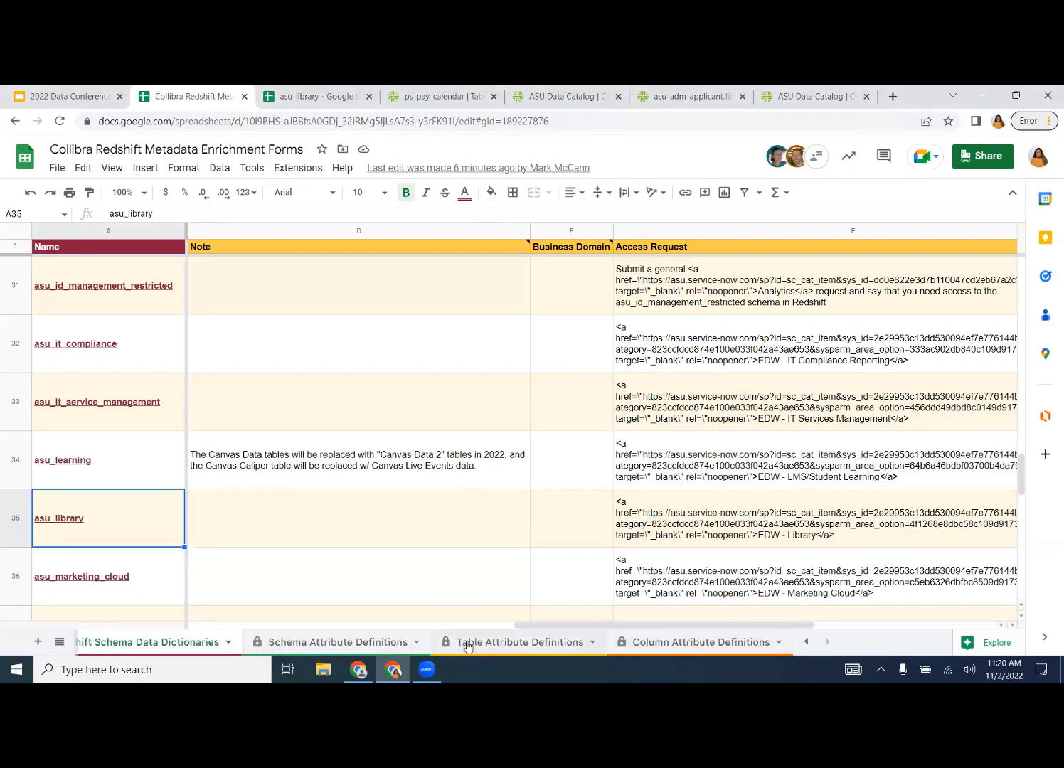
pyautogui.click(365, 642)
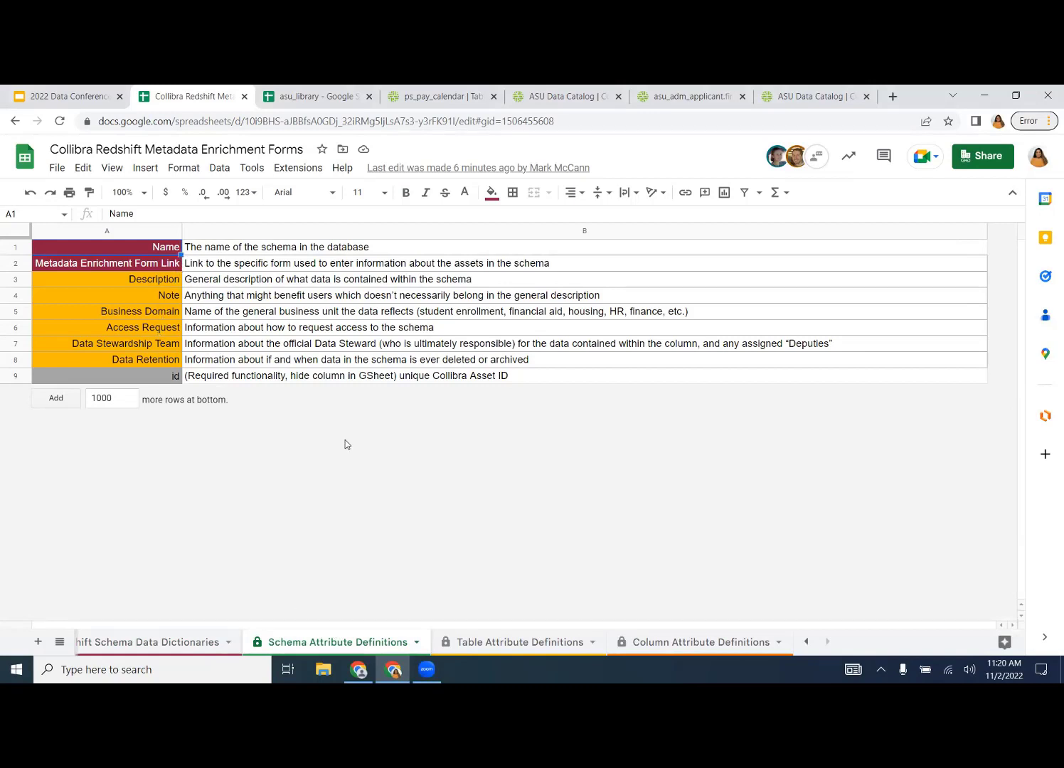
# - Open the Table Attribute Definitions sheet and read the PII Flag, PI Flag and DSAR definitions
pyautogui.click(470, 643)
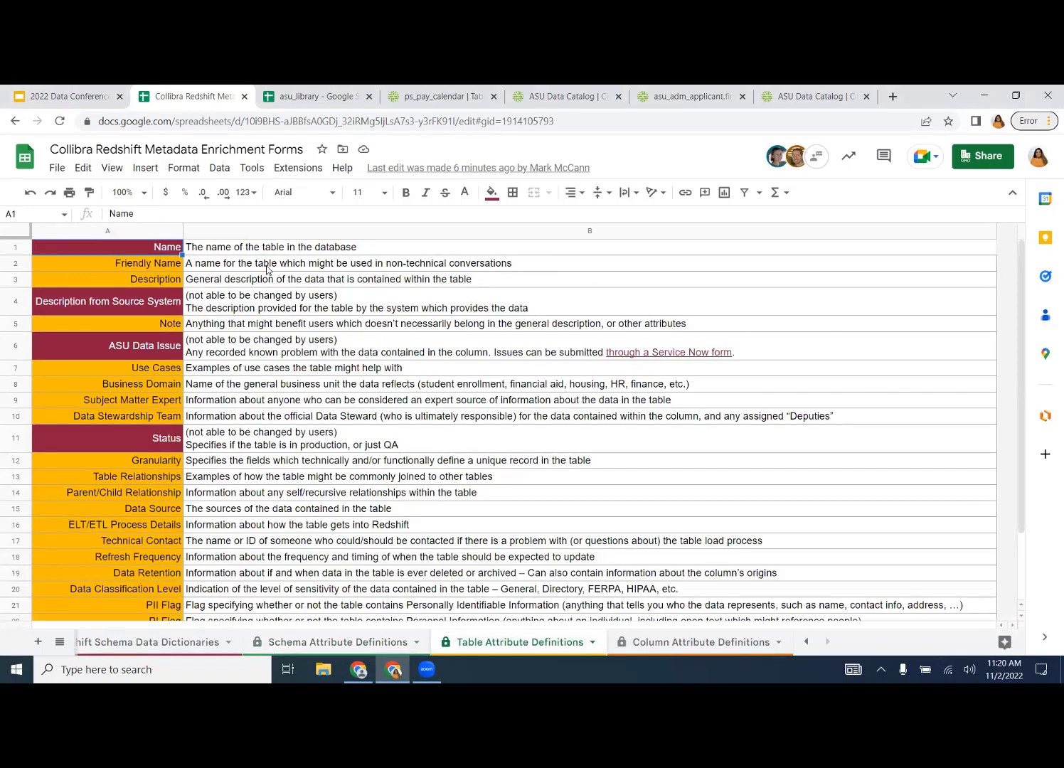
pyautogui.scroll(-3, 267, 271)
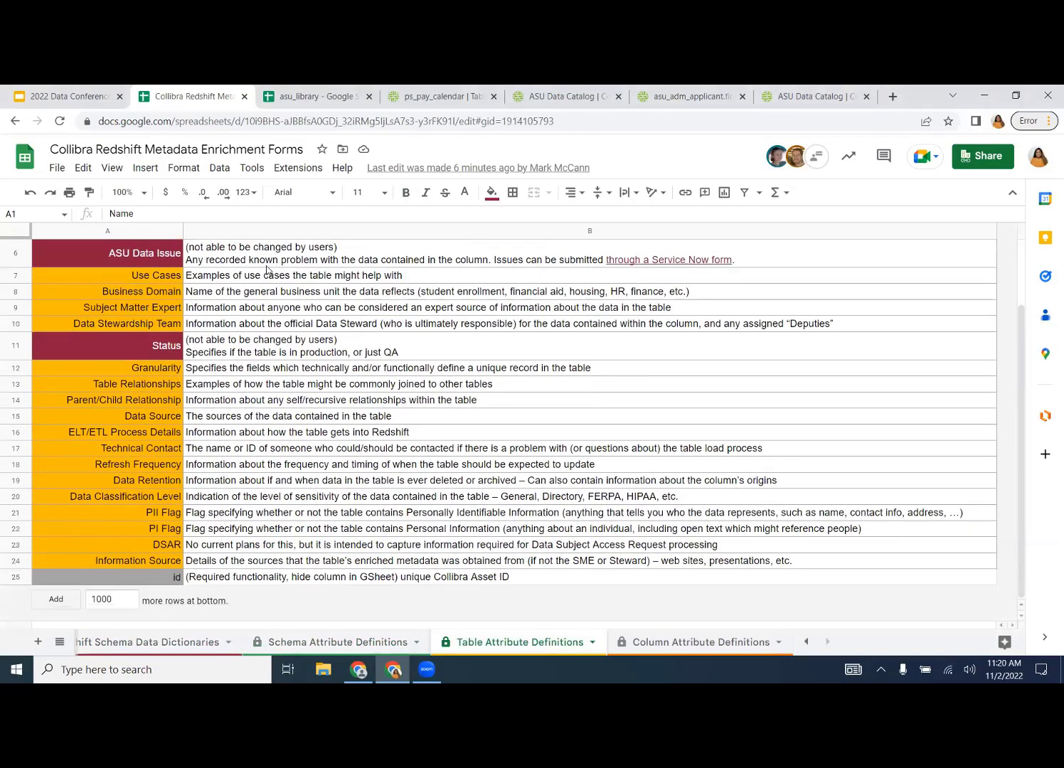
pyautogui.click(224, 512)
pyautogui.click(220, 532)
pyautogui.click(212, 547)
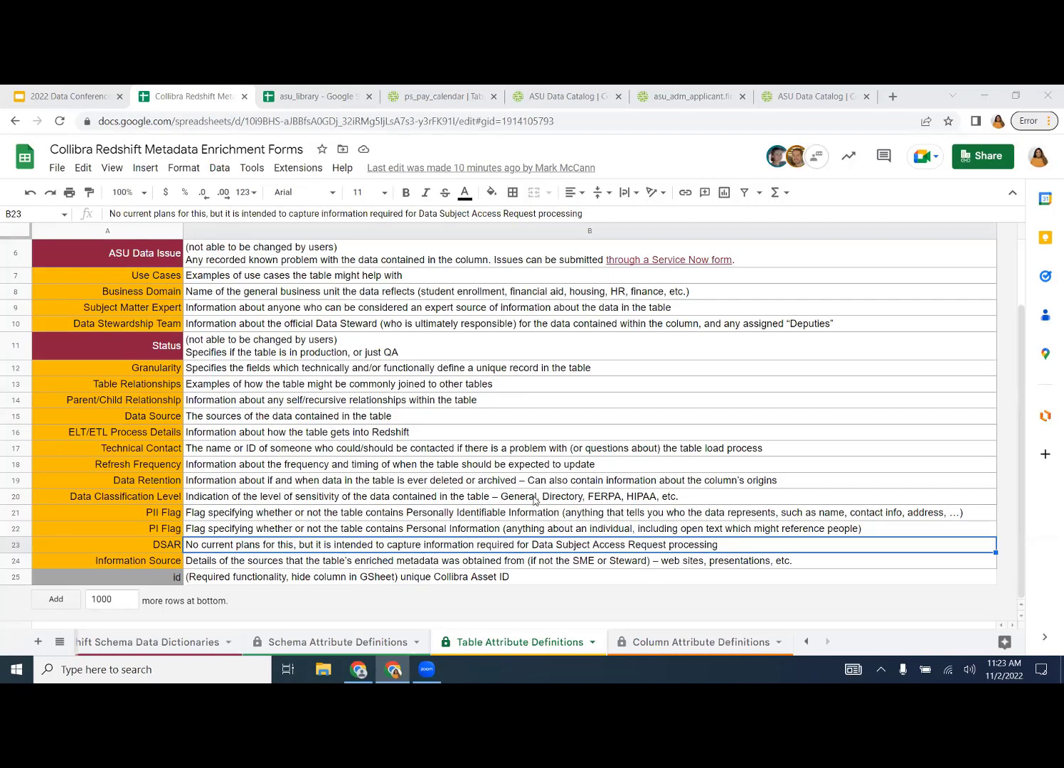
# - Read the Data Classification Level definition in B20, then move to the Column Attribute Definitions sheet
pyautogui.click(509, 498)
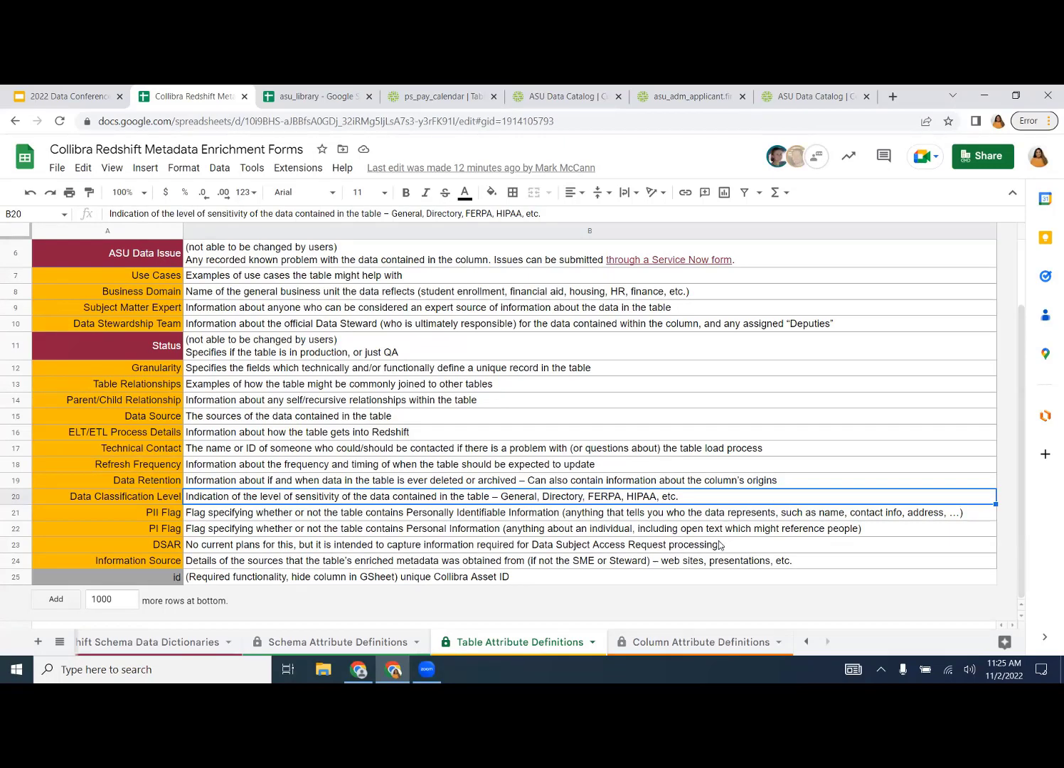
pyautogui.click(680, 642)
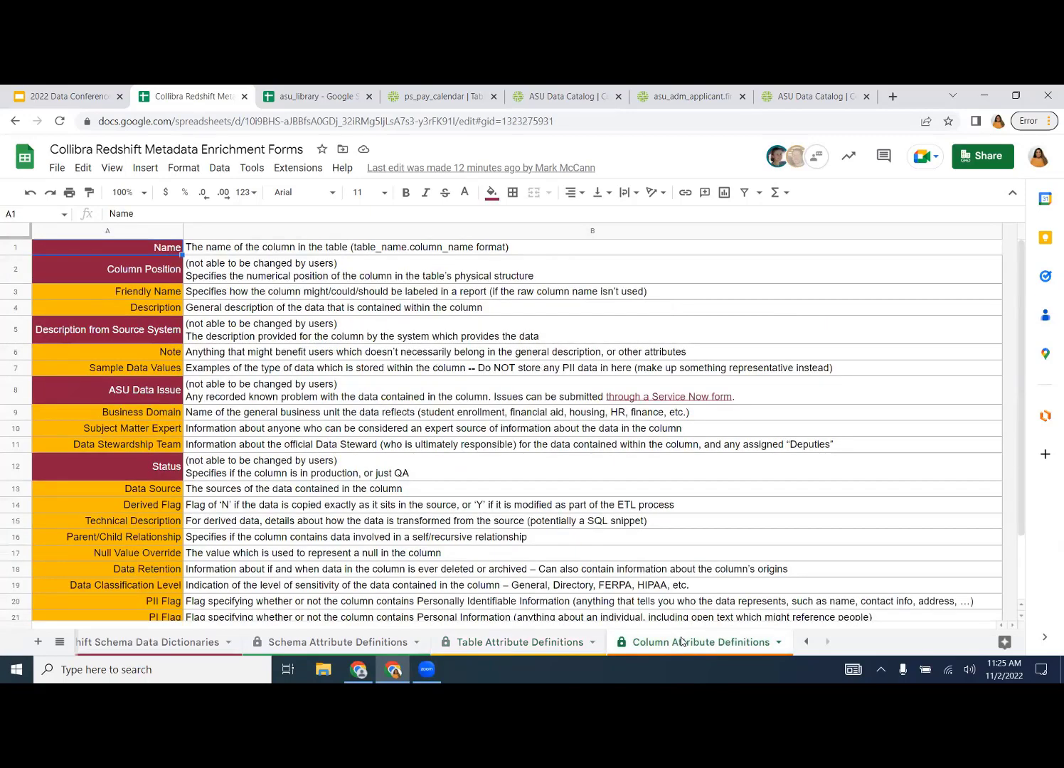
pyautogui.scroll(-3, 464, 486)
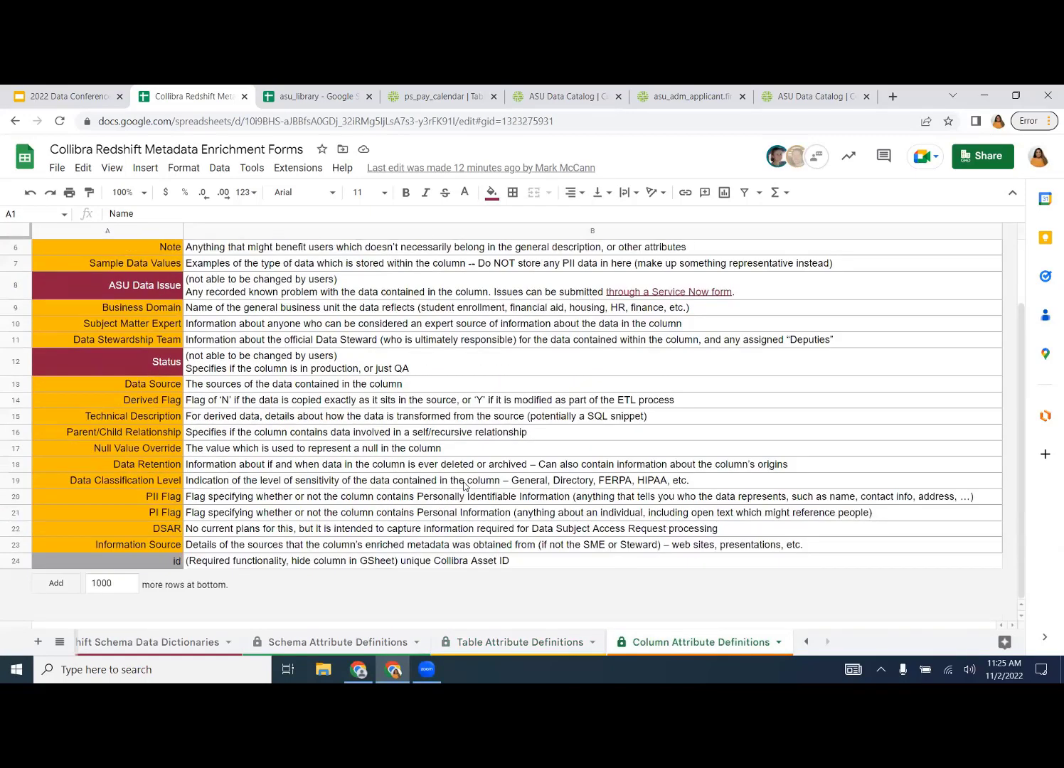
pyautogui.scroll(2, 464, 486)
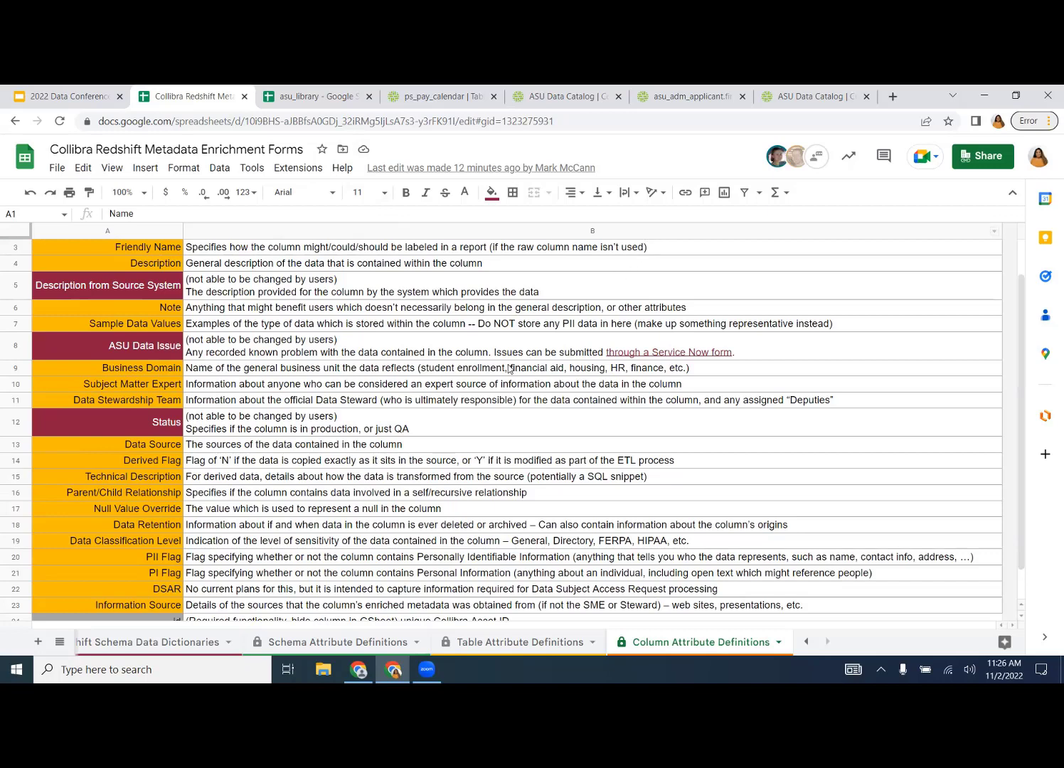
pyautogui.click(975, 155)
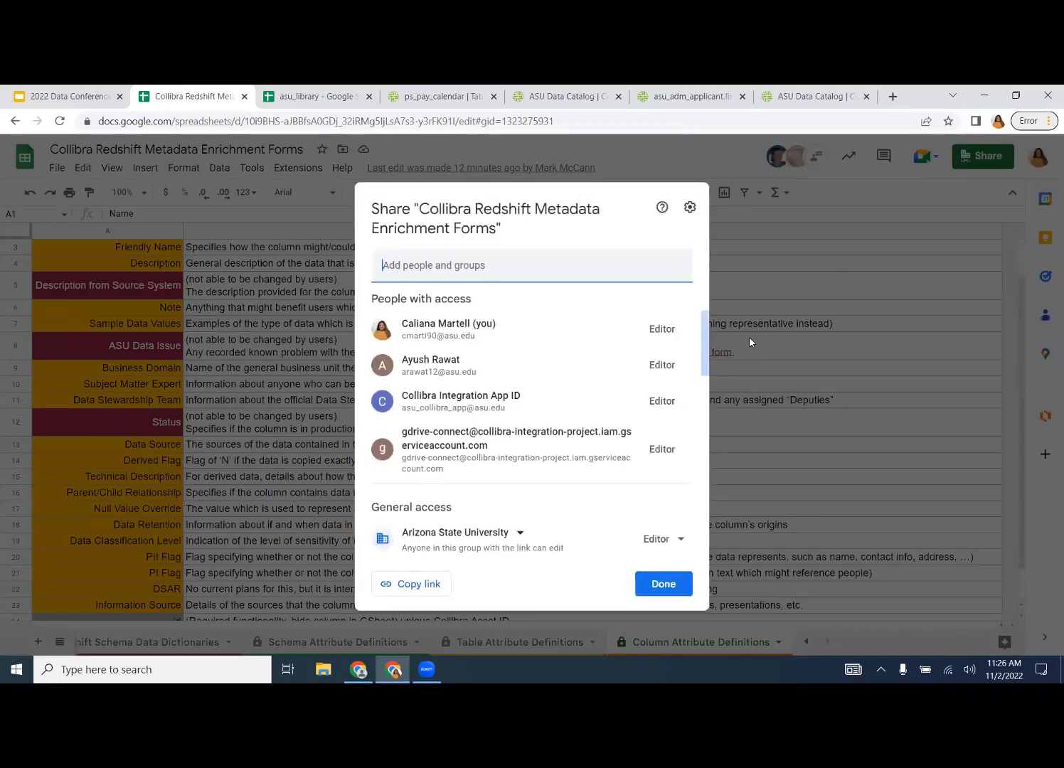
pyautogui.click(655, 578)
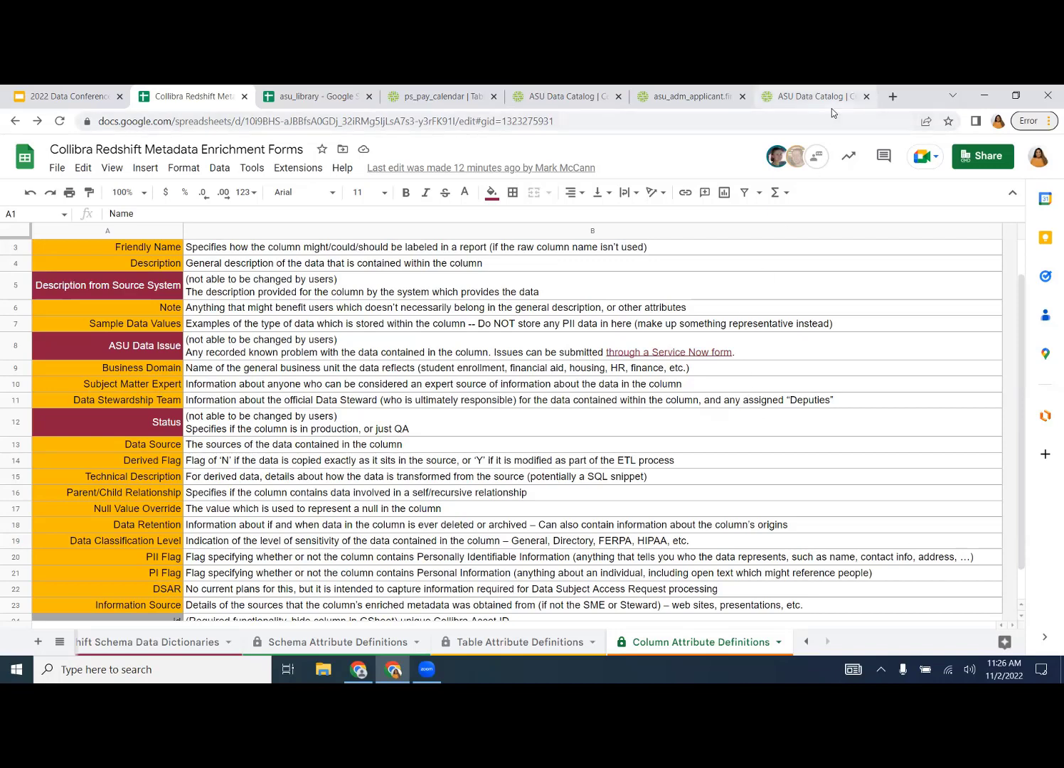
pyautogui.moveTo(832, 113)
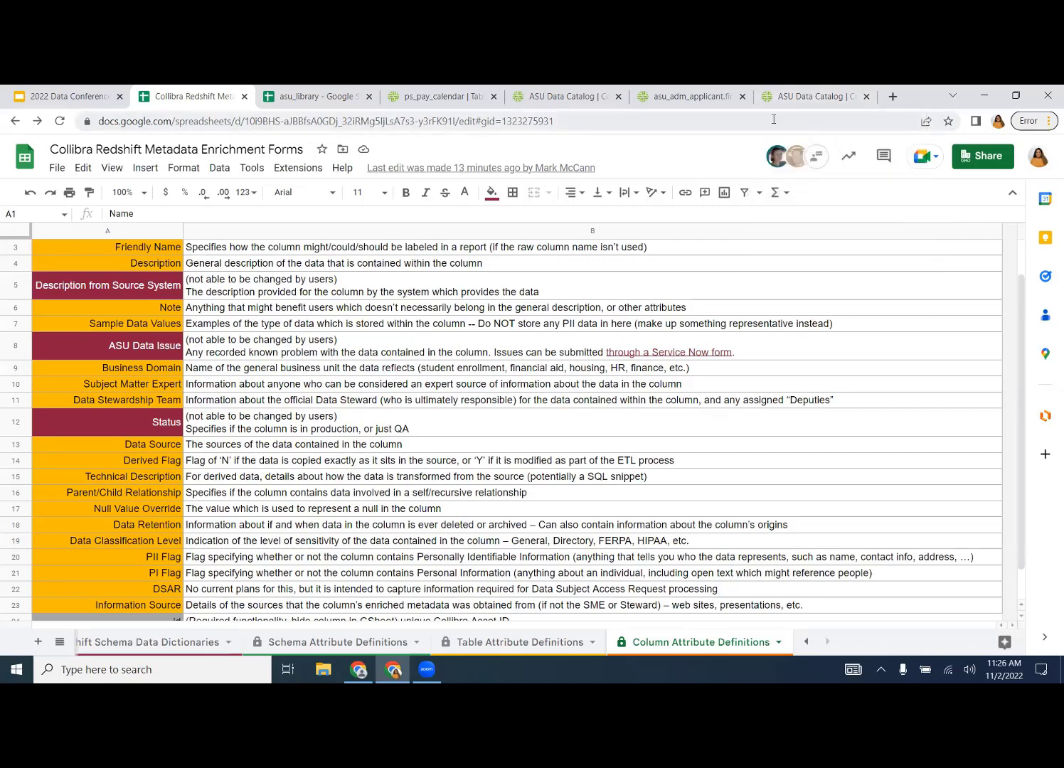
# - In asu_library, copy lib_lc_class's friendly name from B2 into Description C2, then start the Slides slideshow
pyautogui.click(334, 96)
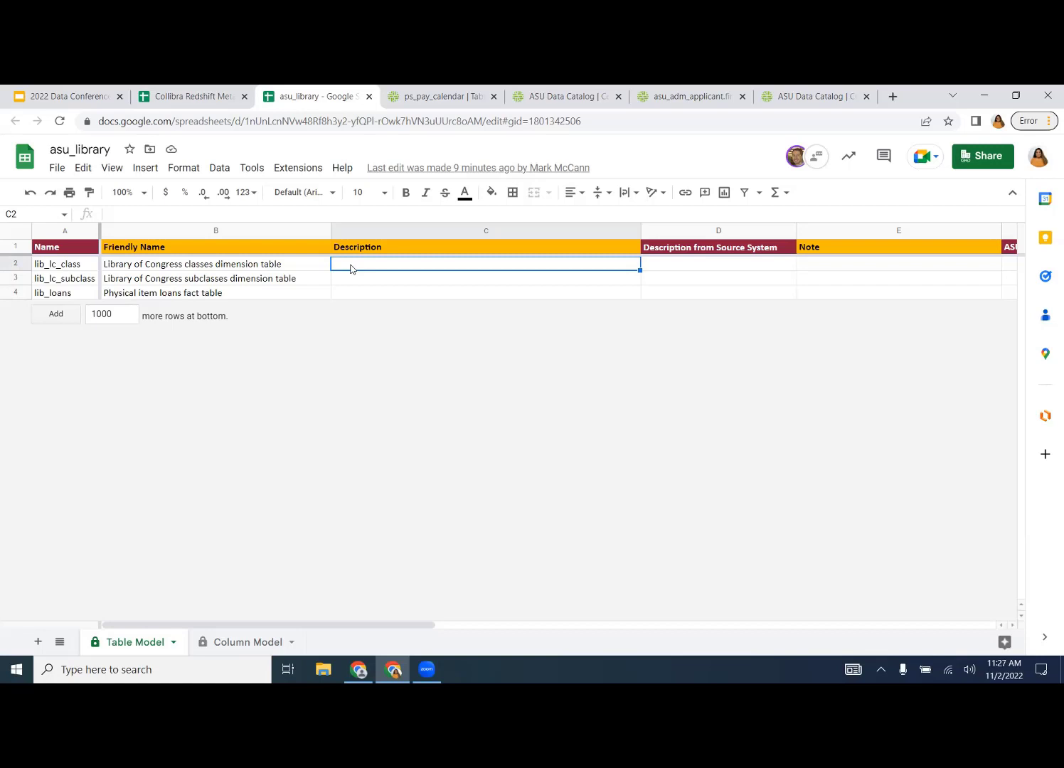
pyautogui.press('Left')
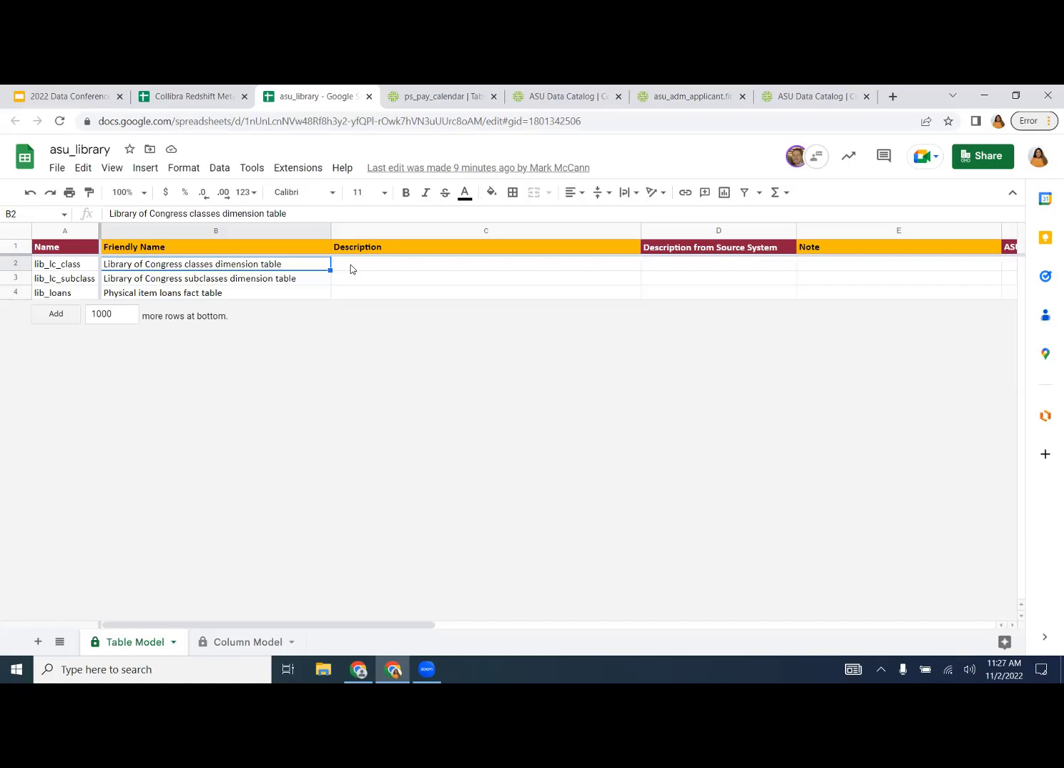
pyautogui.hotkey('ctrl', 'c')
pyautogui.click(350, 269)
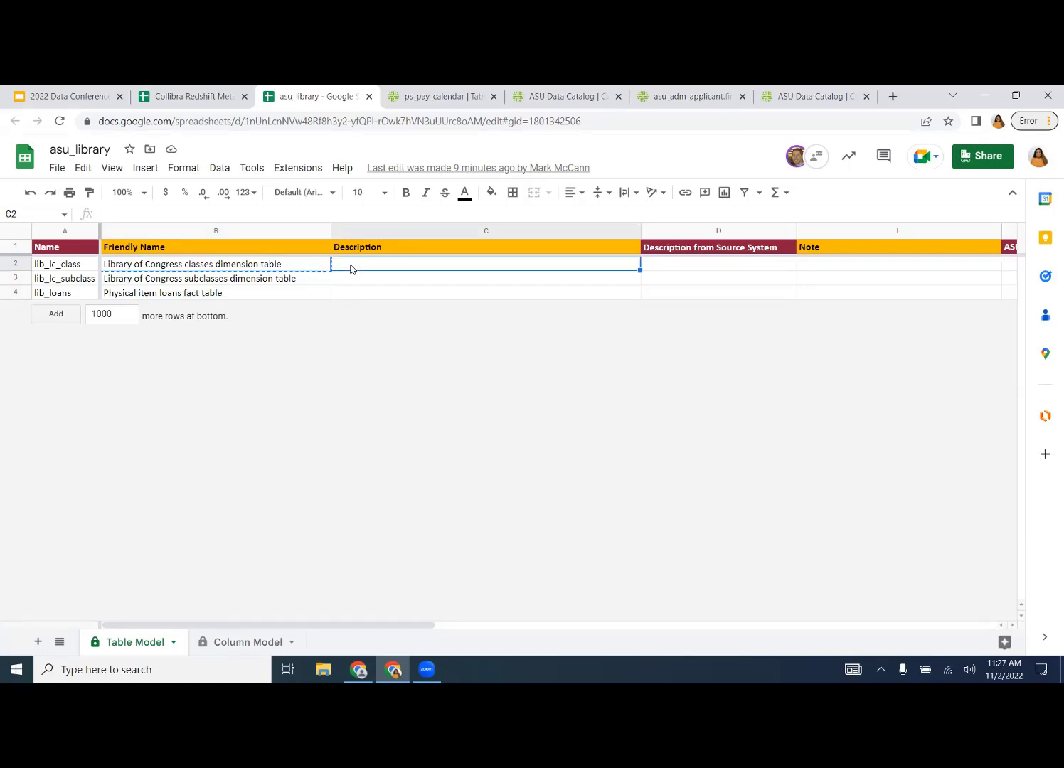
pyautogui.hotkey('ctrl', 'v')
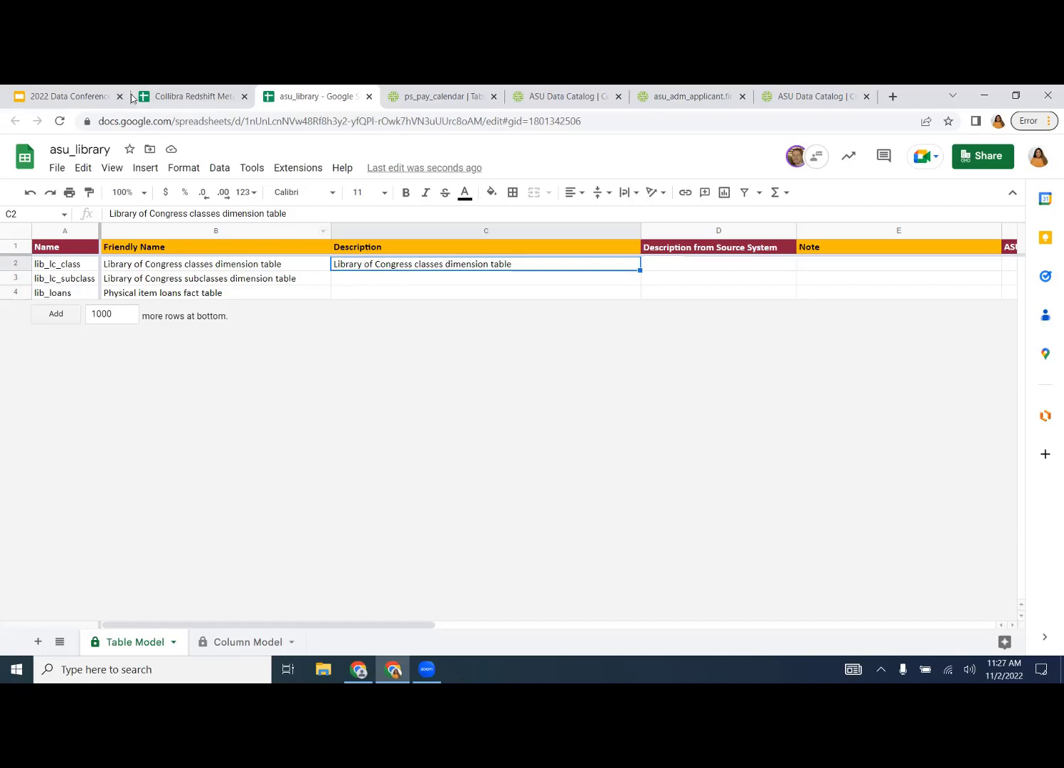
pyautogui.click(102, 101)
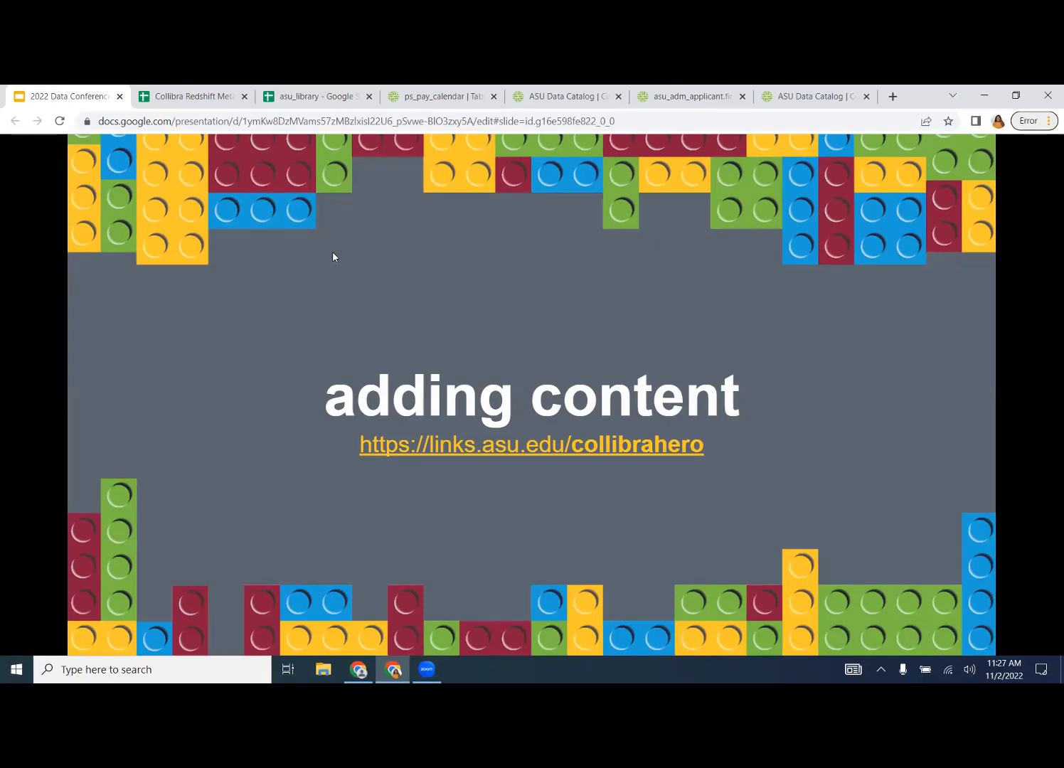
pyautogui.click(333, 257)
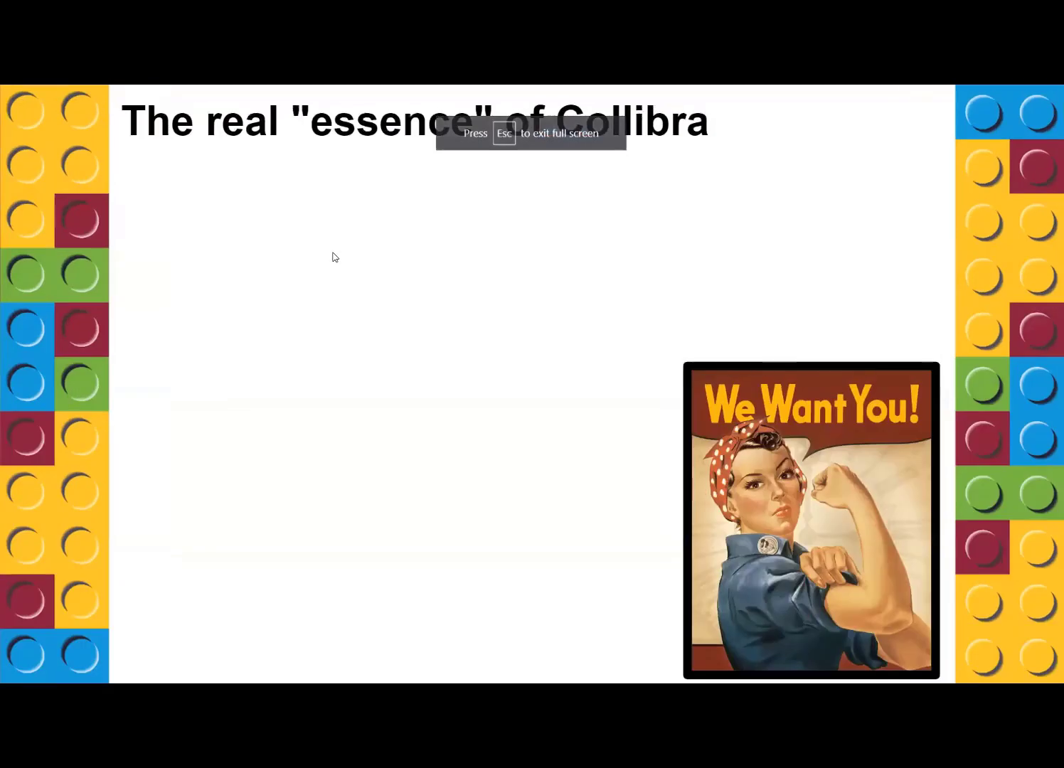